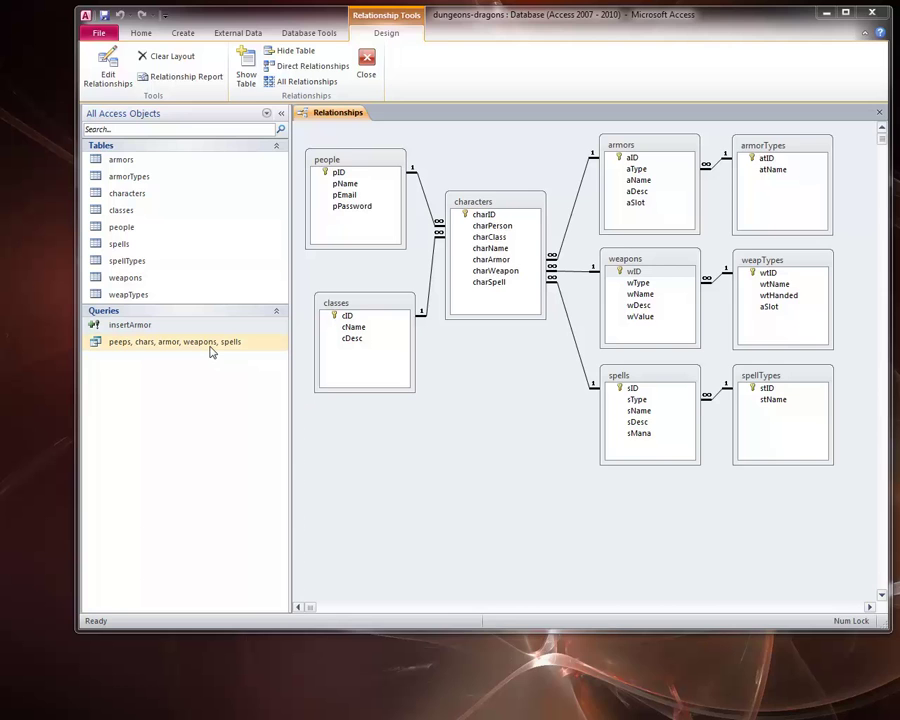
With the Relationships diagram showing, drag the Access window's left edge leftward to widen it
click(477, 400)
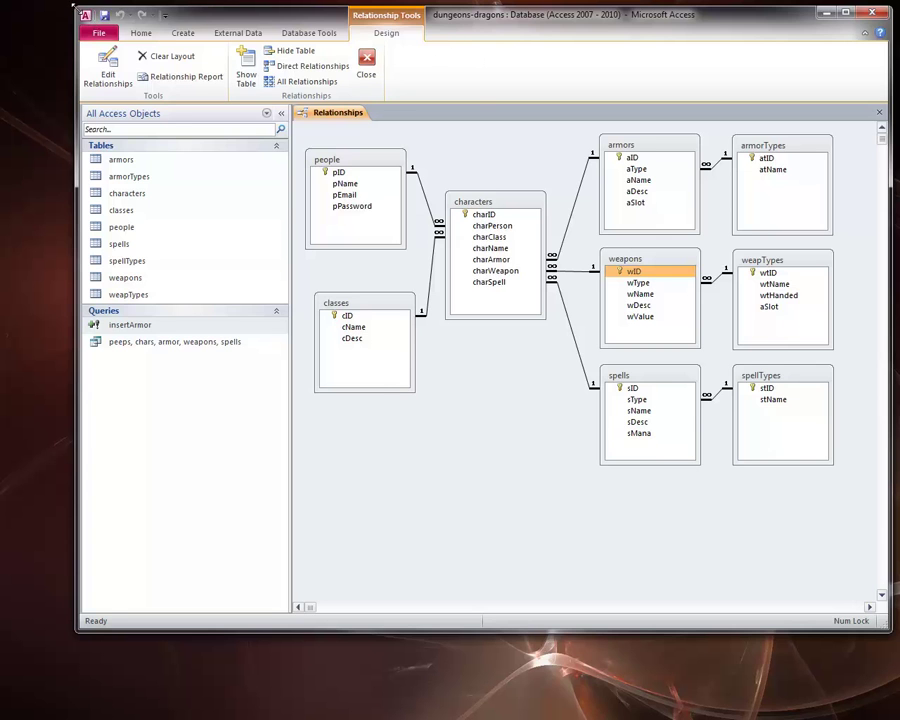
drag(74, 6, 17, 4)
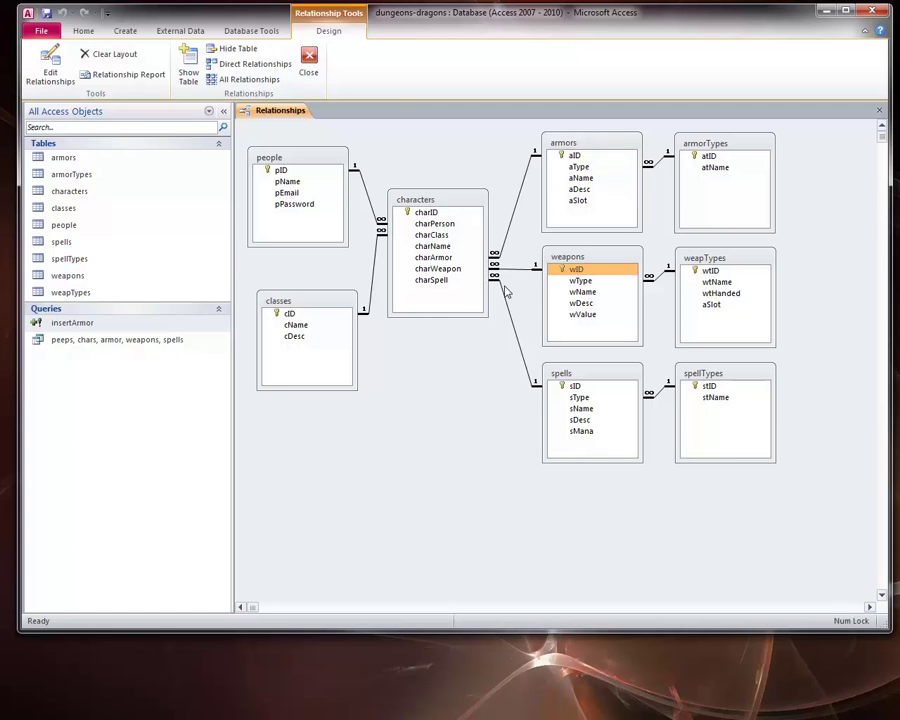
Shrink the classes and people table boxes so they just fit their fields
click(283, 161)
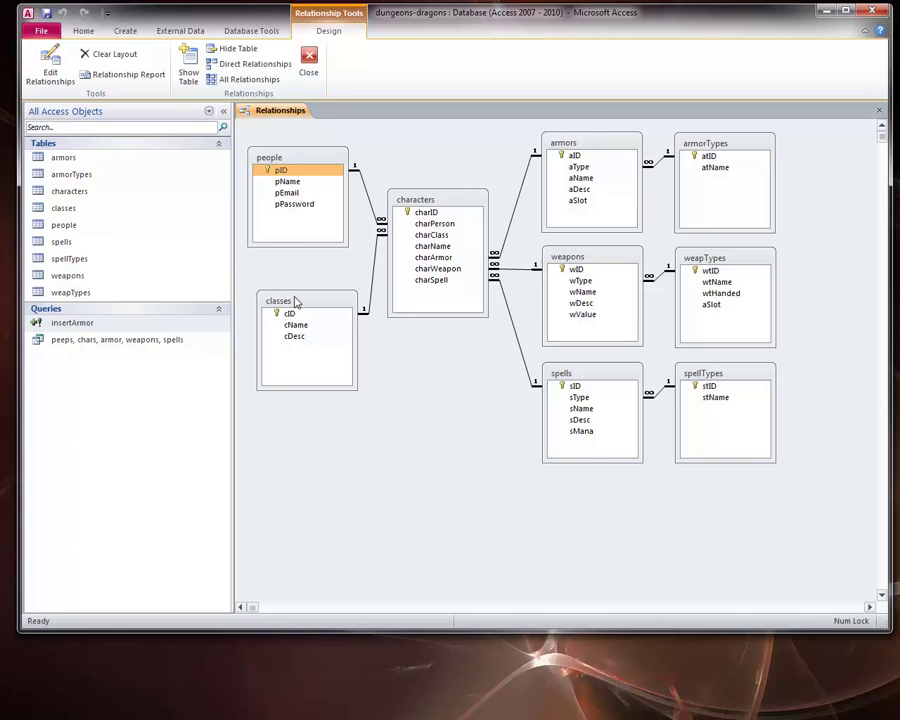
drag(352, 387, 352, 347)
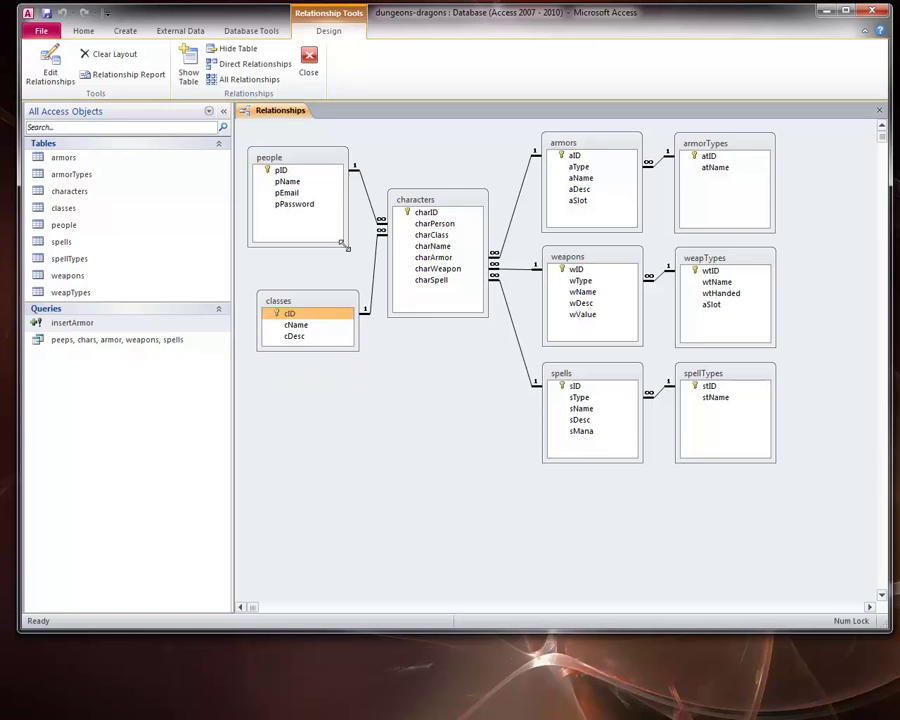
drag(342, 243, 341, 222)
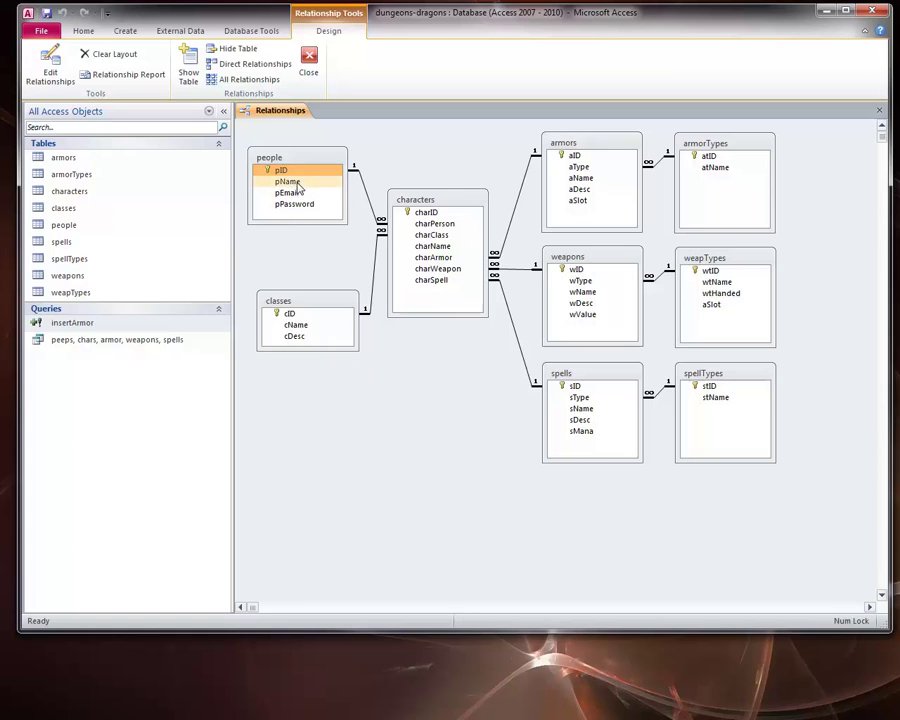
Select the characters, classes, armors, weapons and spells tables in turn to check the layout
click(426, 211)
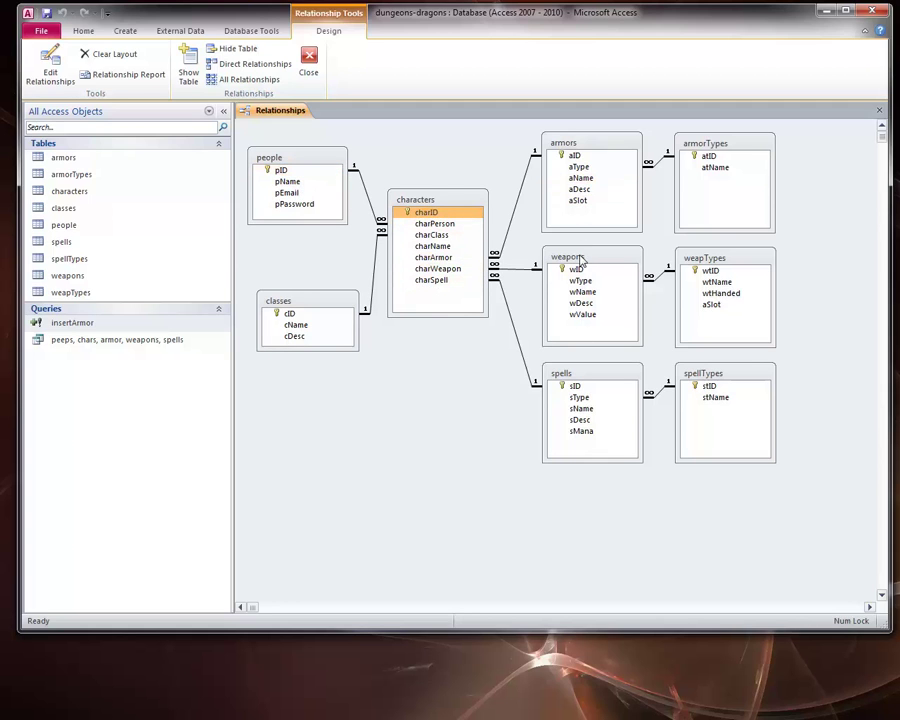
click(292, 313)
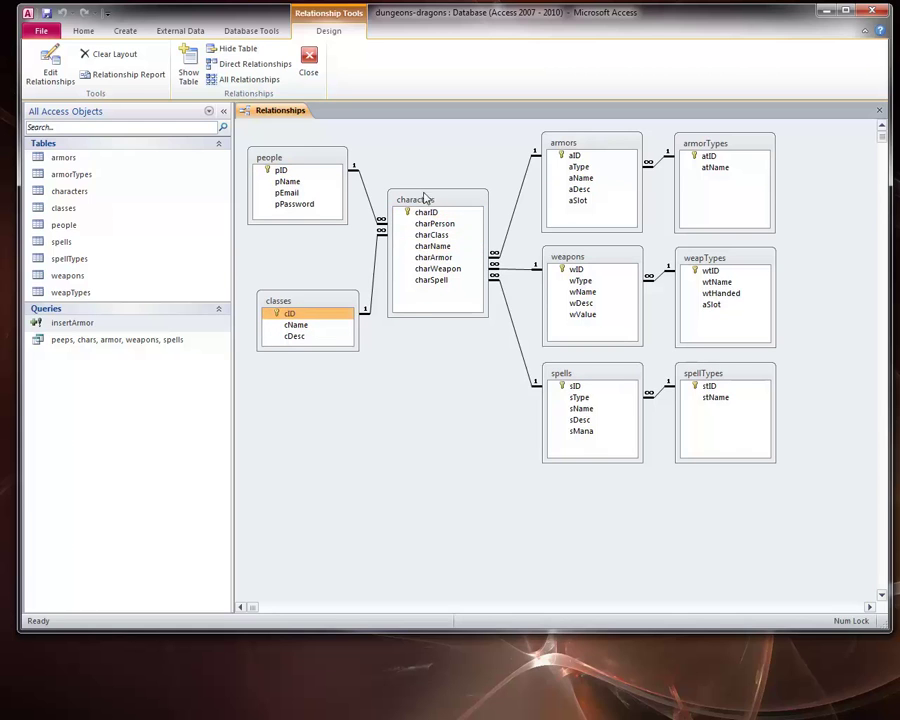
click(422, 211)
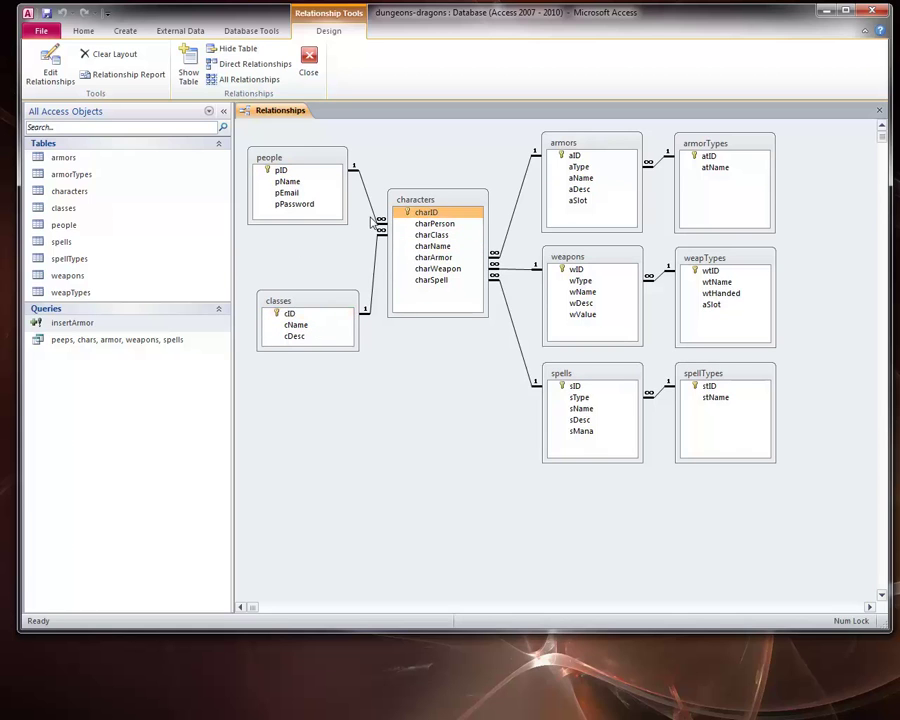
click(294, 311)
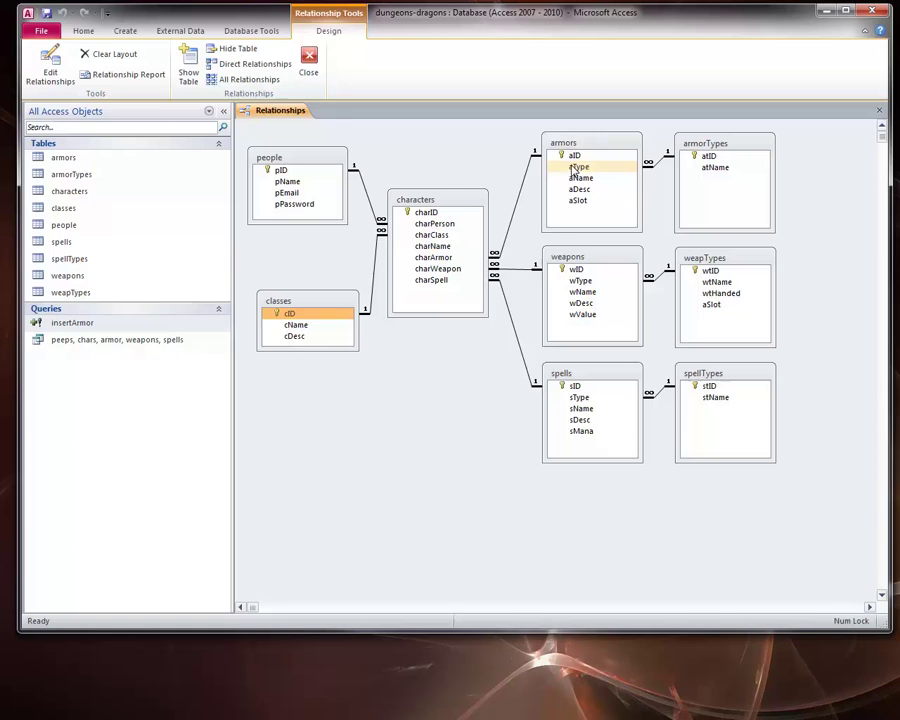
click(576, 154)
click(576, 269)
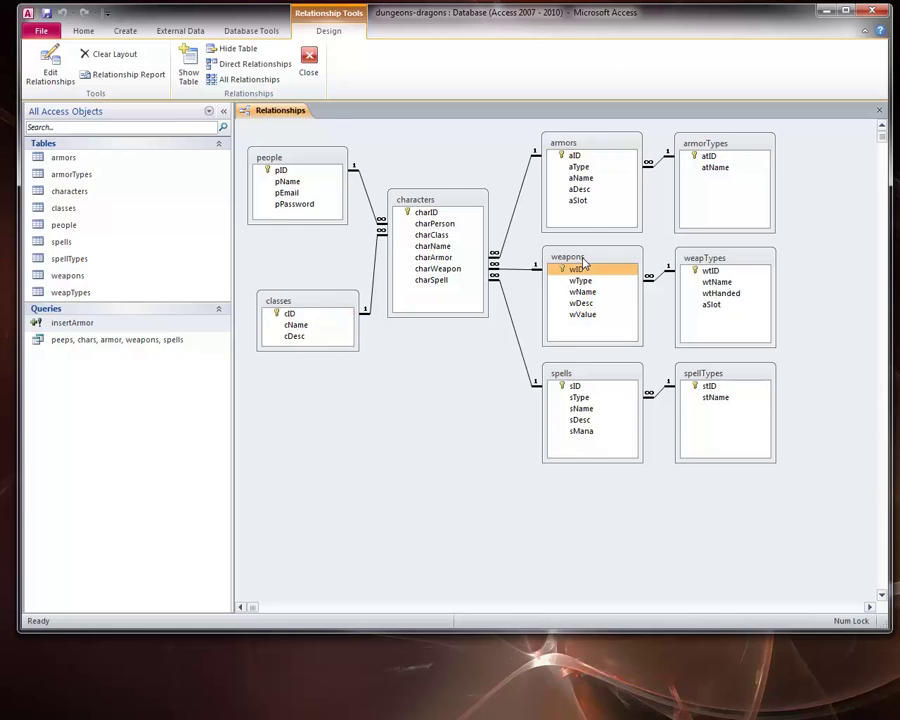
click(575, 385)
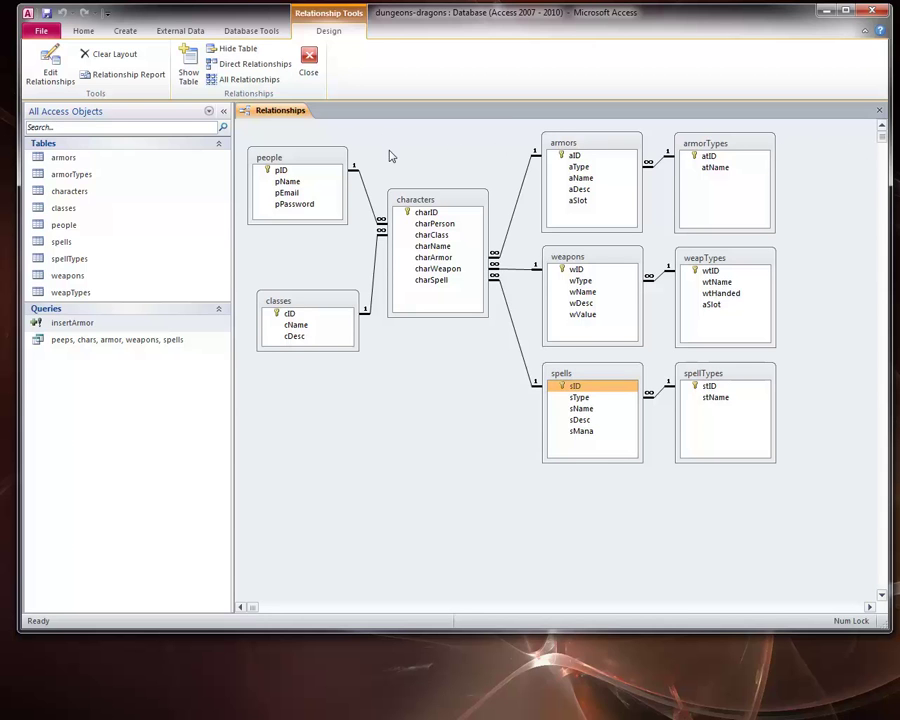
Nudge the characters table up, make classes slightly taller, and shift classes slightly right and down
mouse_move(425, 207)
mouse_down()
mouse_move(429, 174)
mouse_move(415, 181)
mouse_move(416, 193)
mouse_up()
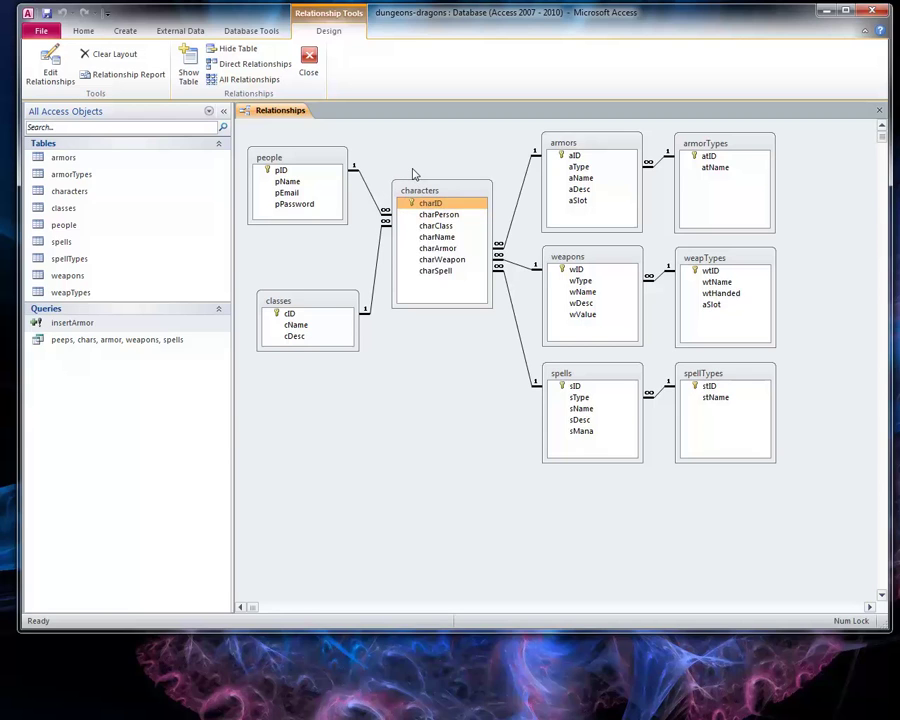
click(307, 313)
mouse_move(302, 349)
mouse_down()
mouse_move(304, 376)
mouse_move(305, 355)
mouse_up()
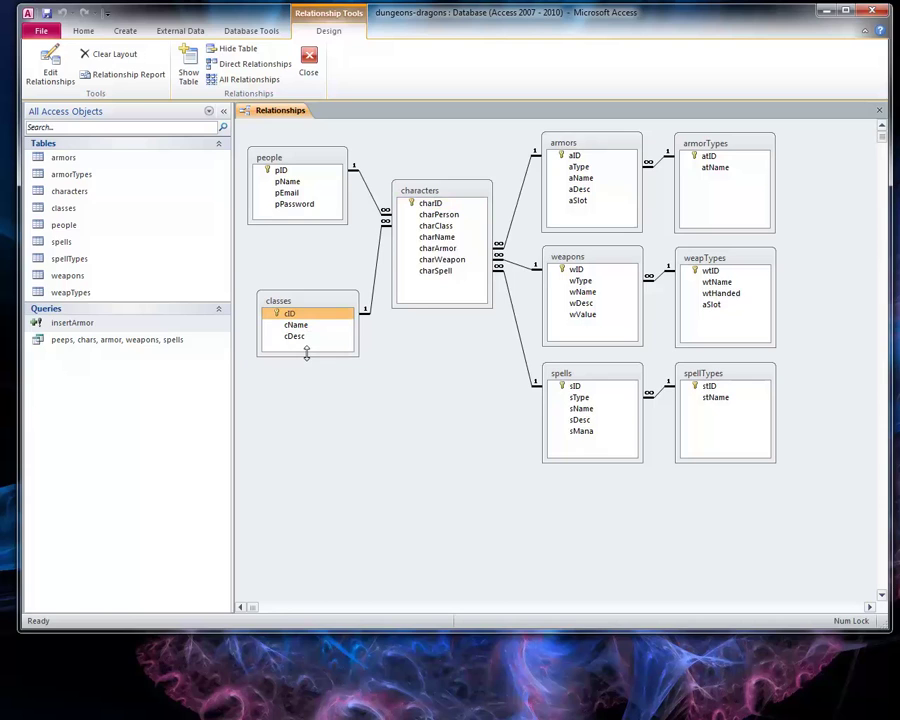
click(428, 203)
click(299, 313)
drag(316, 302, 327, 316)
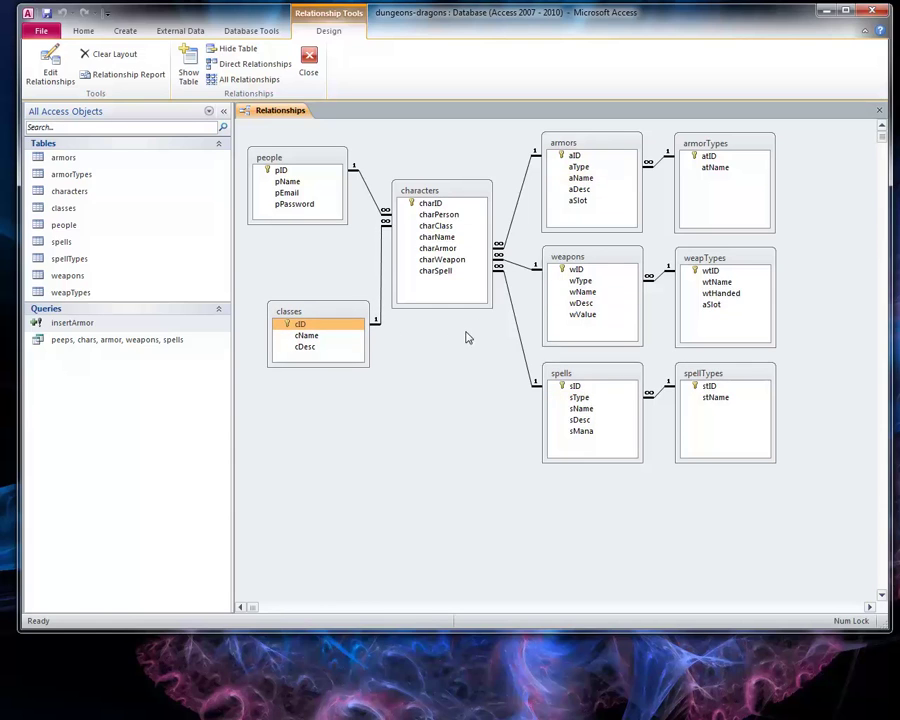
click(576, 269)
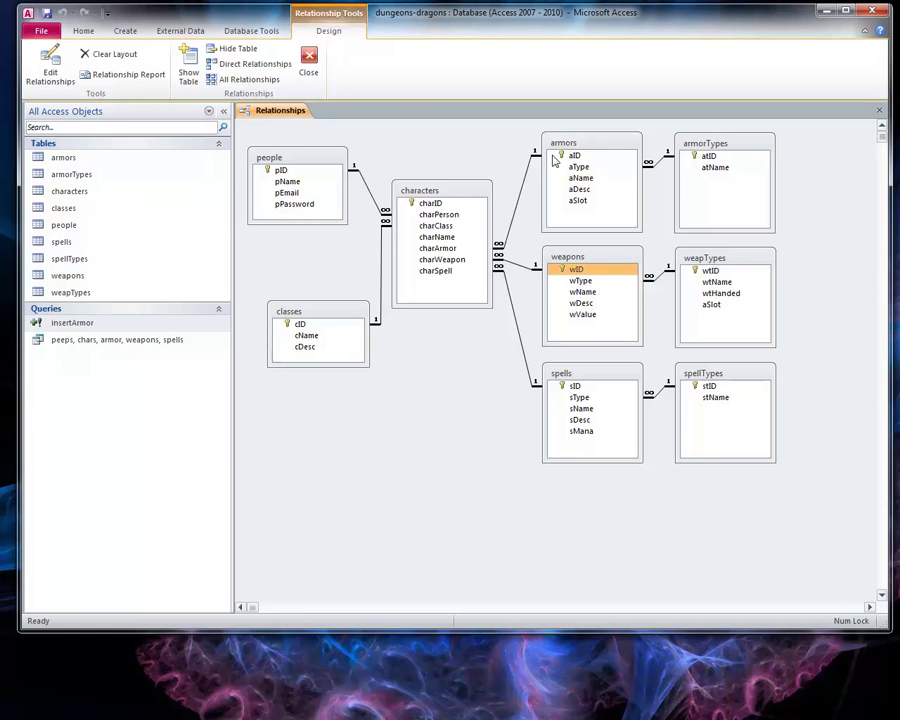
Open the armors, armorTypes, characters, people, spells and spellTypes tables, then run the 'peeps, chars, armor, weapons, spells' query
click(101, 158)
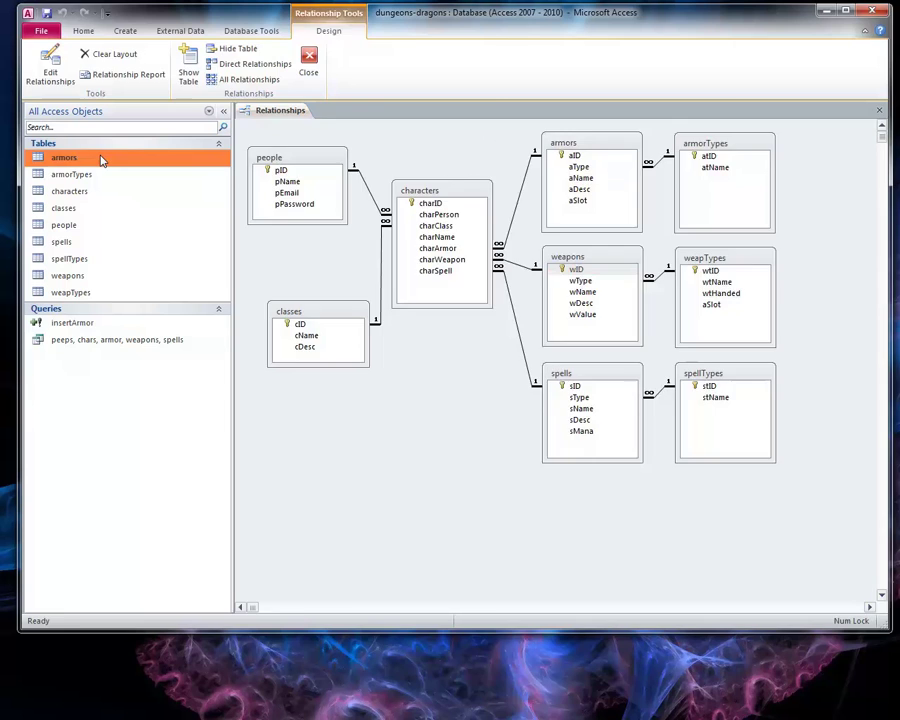
double_click(101, 158)
click(98, 176)
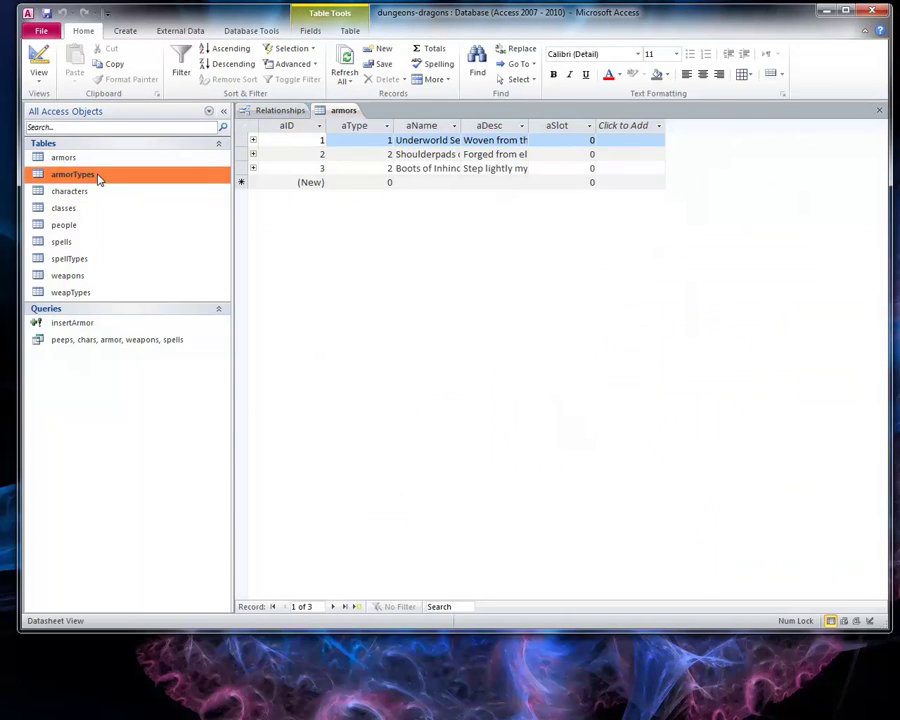
double_click(98, 176)
click(88, 194)
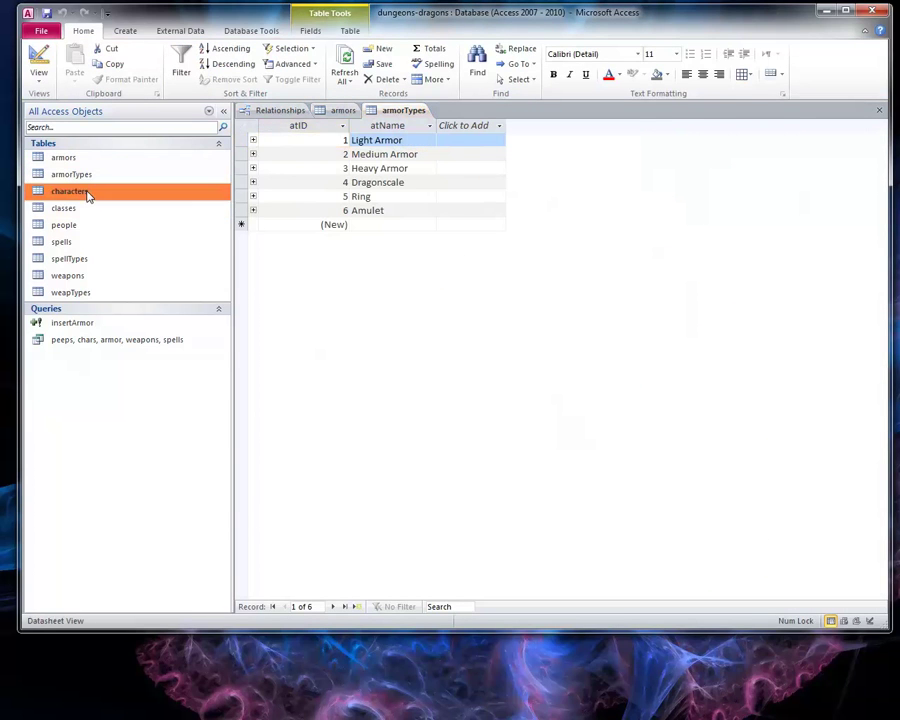
double_click(88, 194)
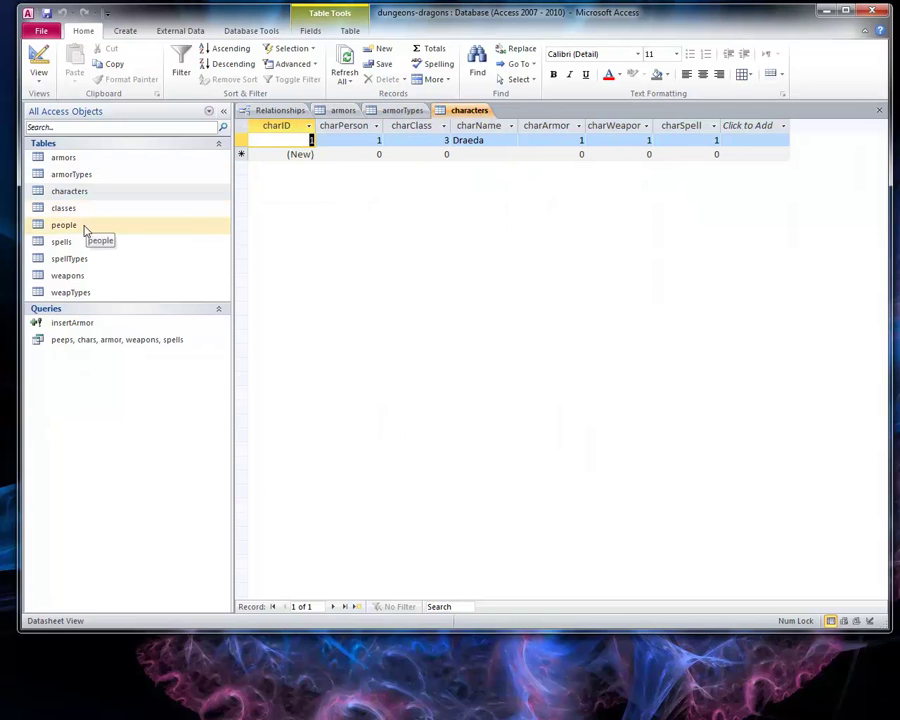
double_click(85, 229)
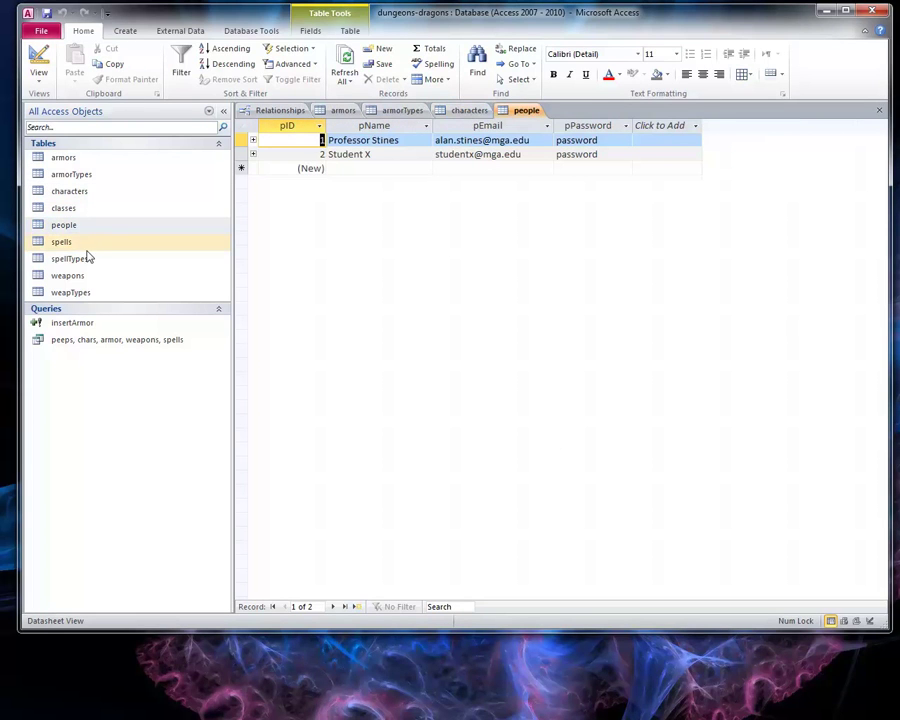
double_click(86, 244)
click(88, 259)
double_click(88, 259)
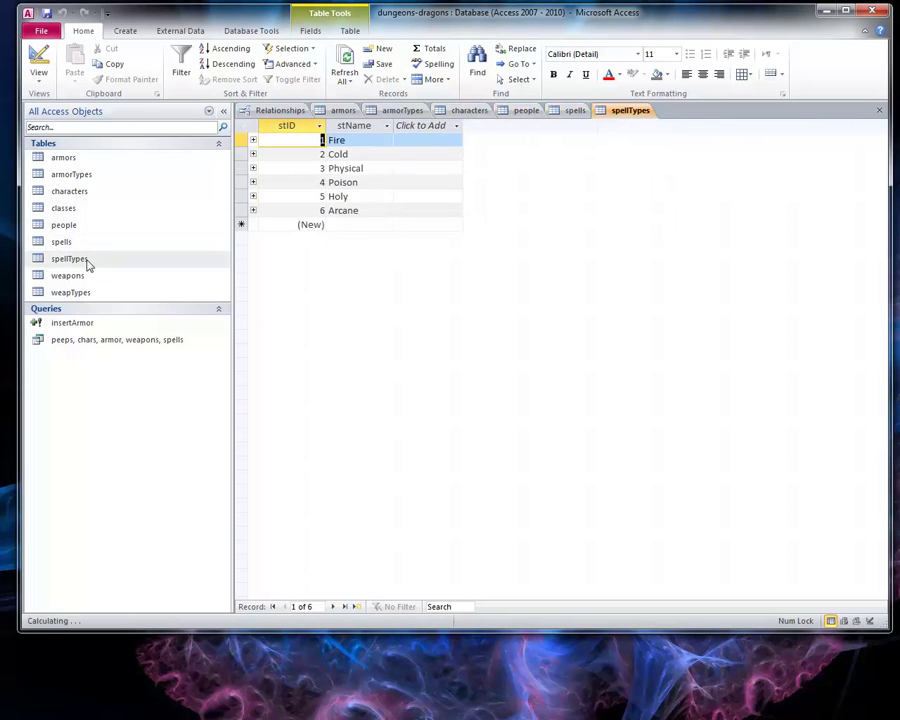
double_click(116, 341)
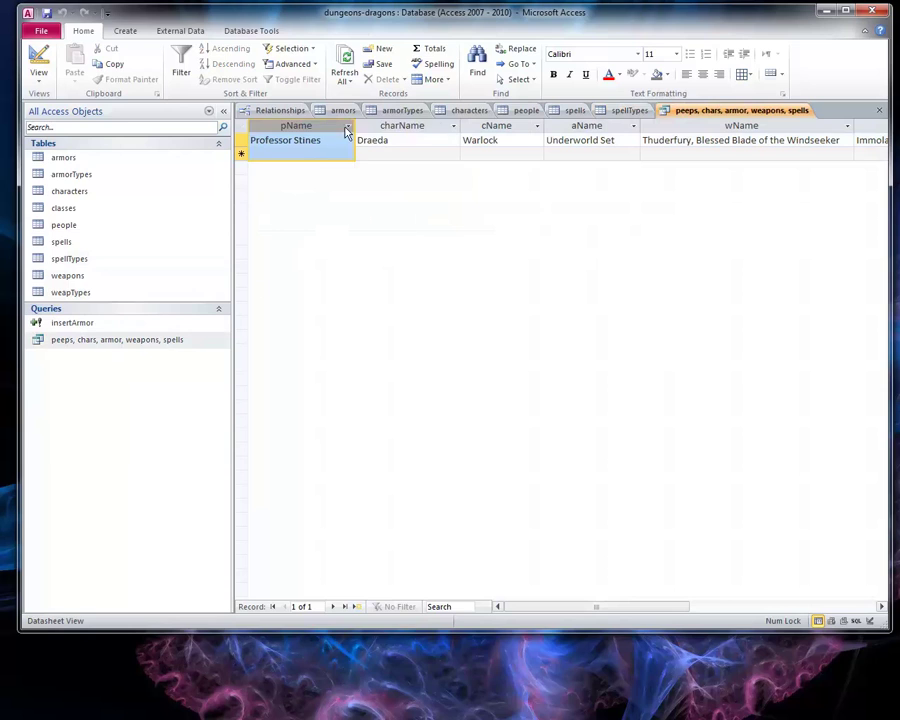
Review the pName, charName, cName, aName, wName and sName result columns, then return to the Relationships diagram
click(385, 126)
click(488, 126)
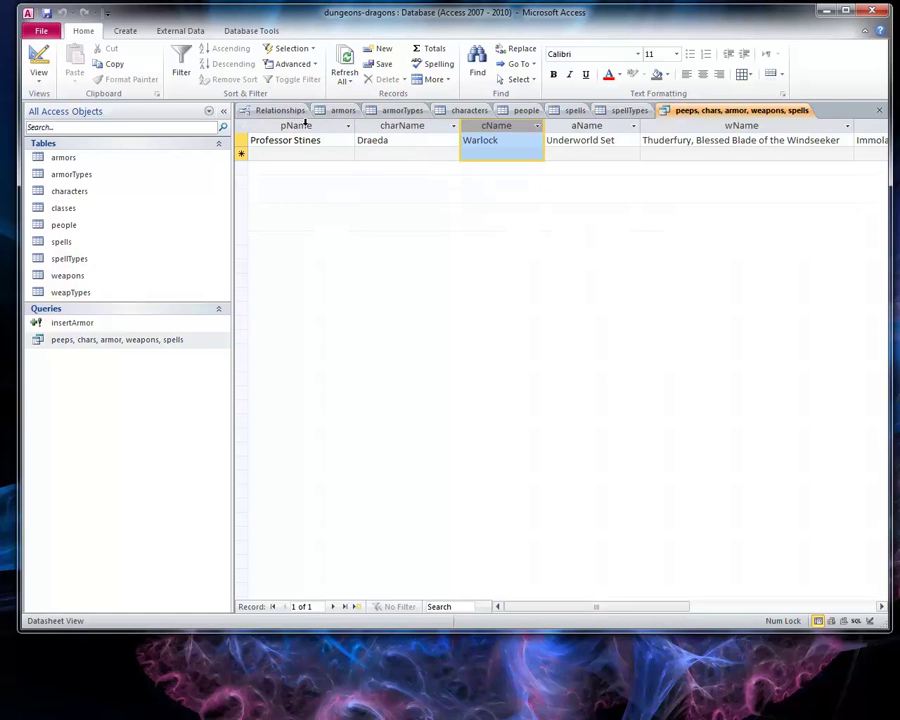
click(296, 126)
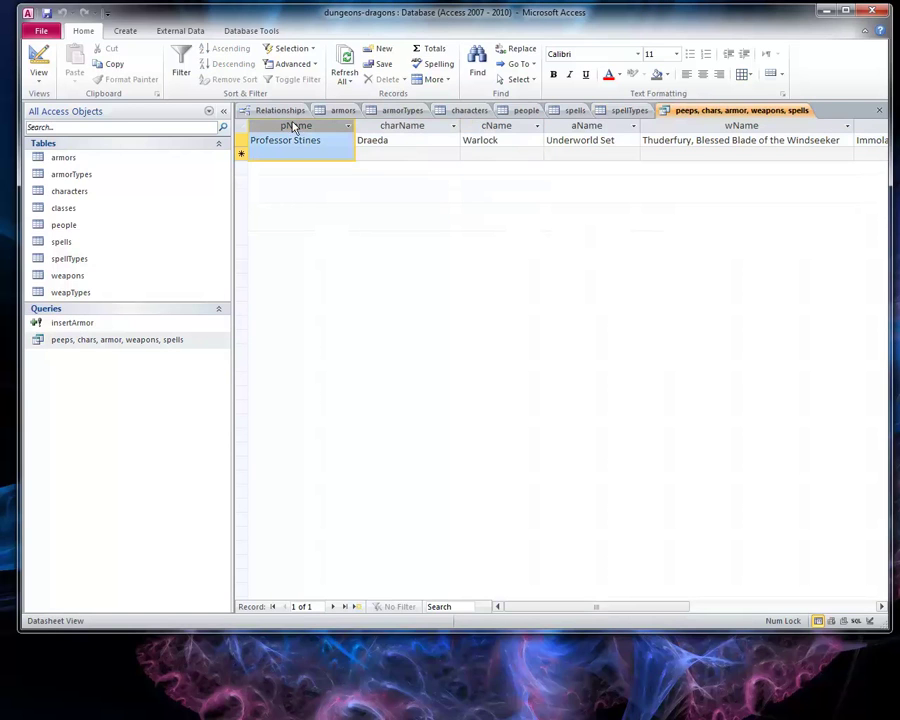
click(392, 122)
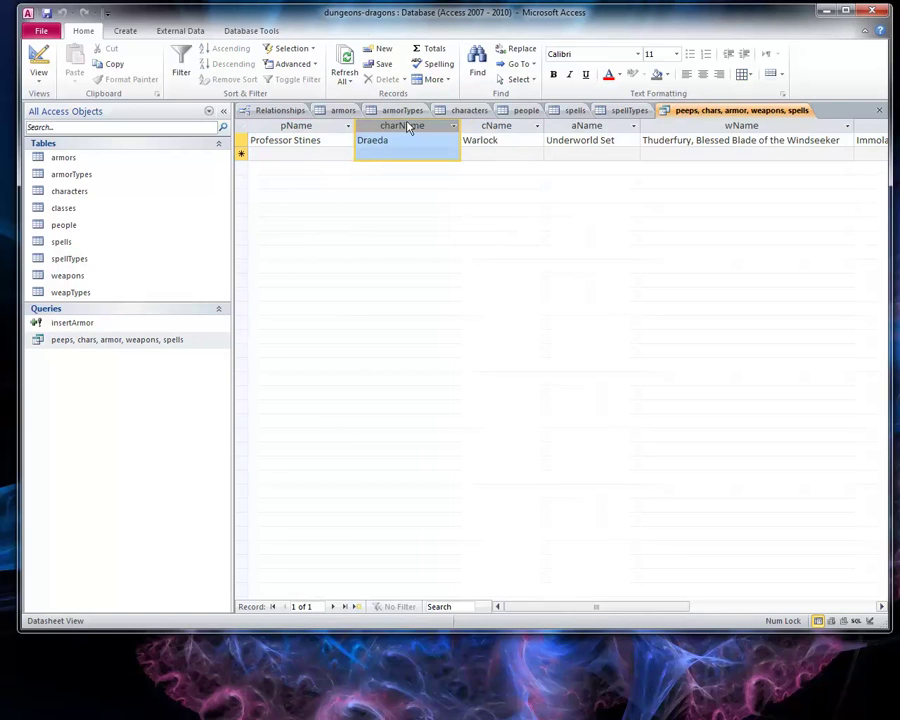
click(514, 122)
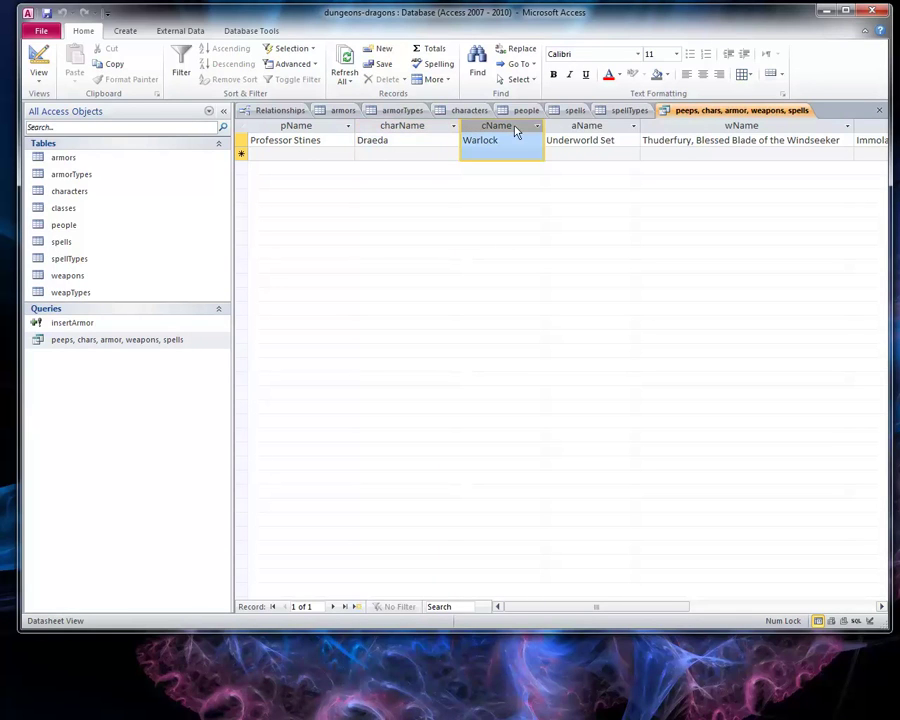
click(594, 128)
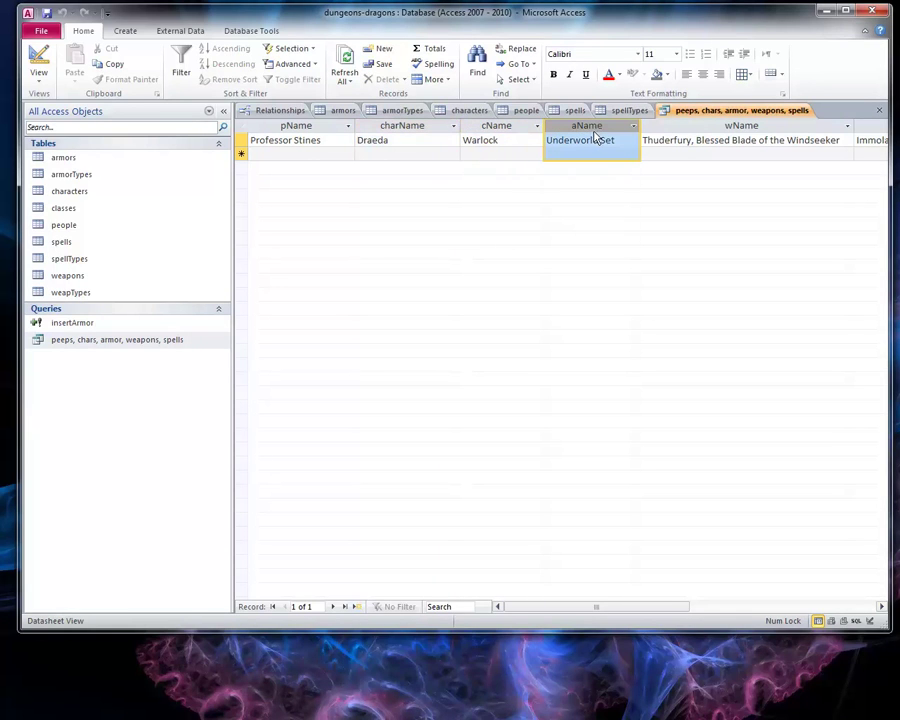
click(729, 122)
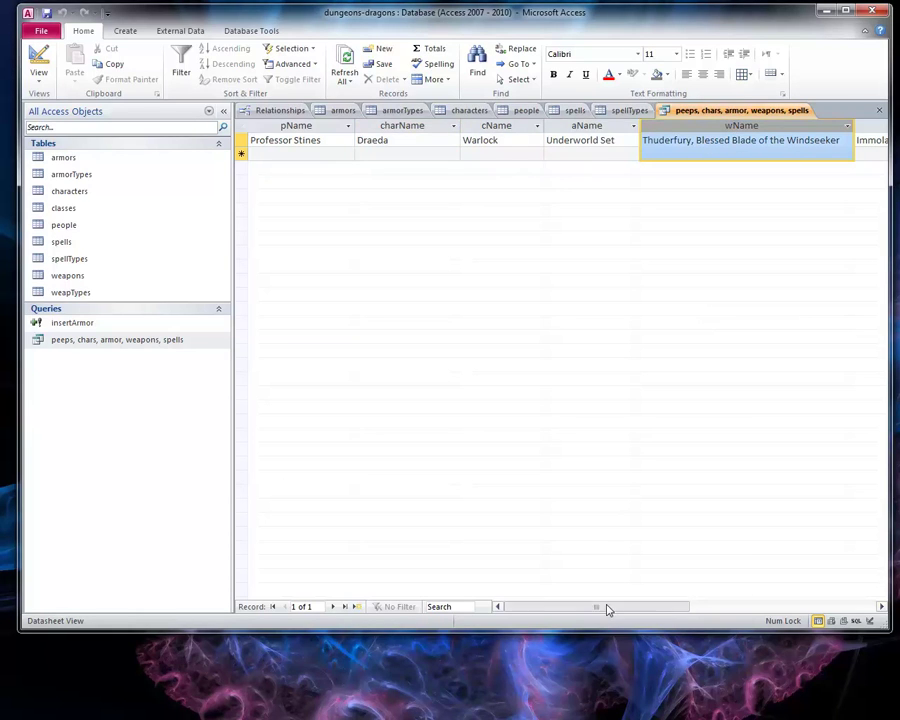
drag(606, 607, 534, 597)
click(529, 128)
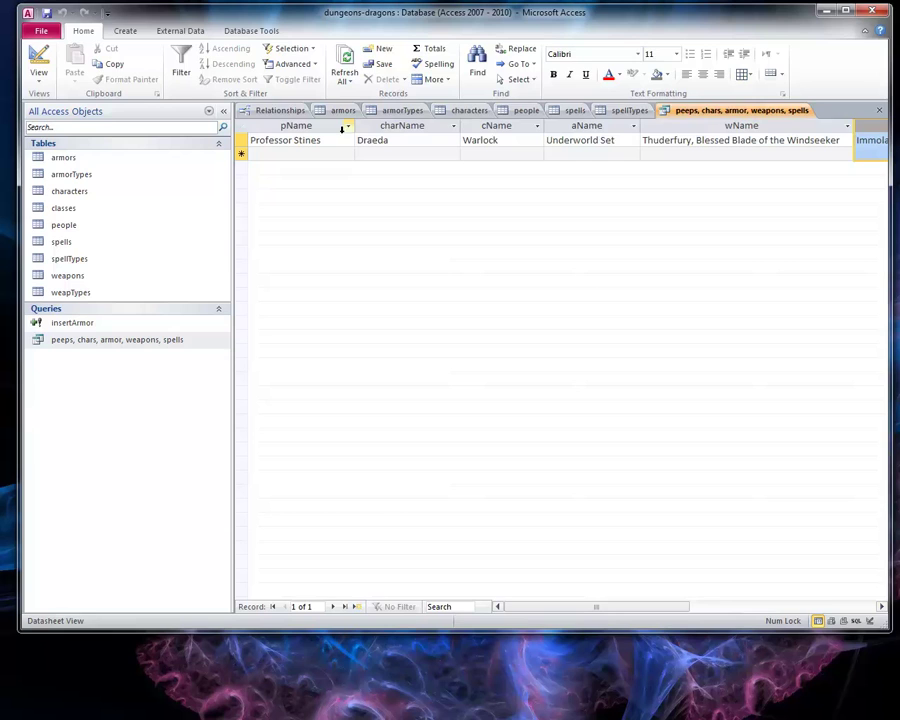
click(278, 110)
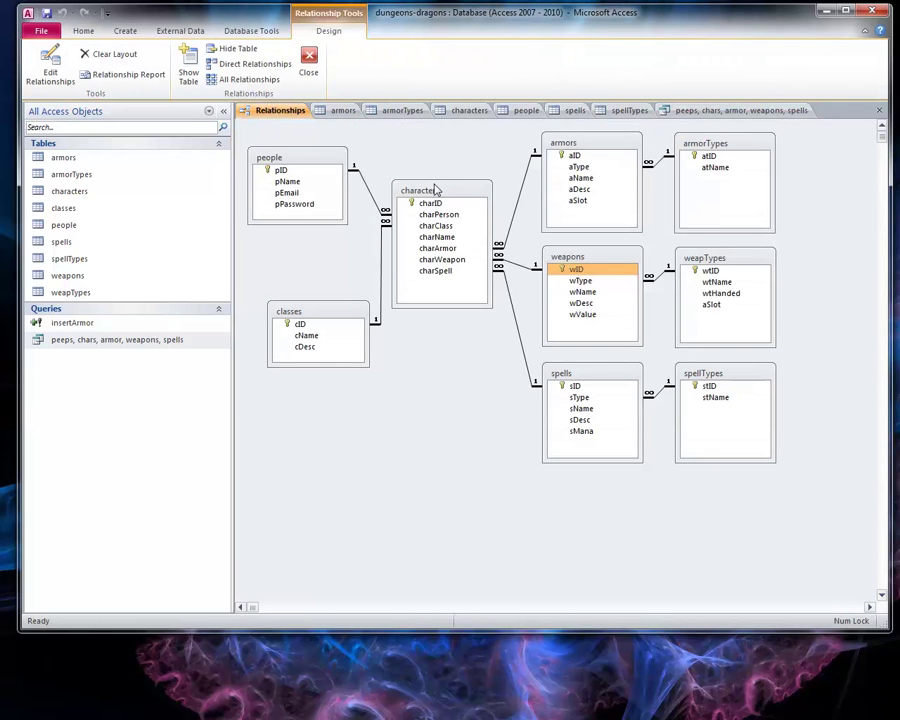
drag(436, 190, 440, 189)
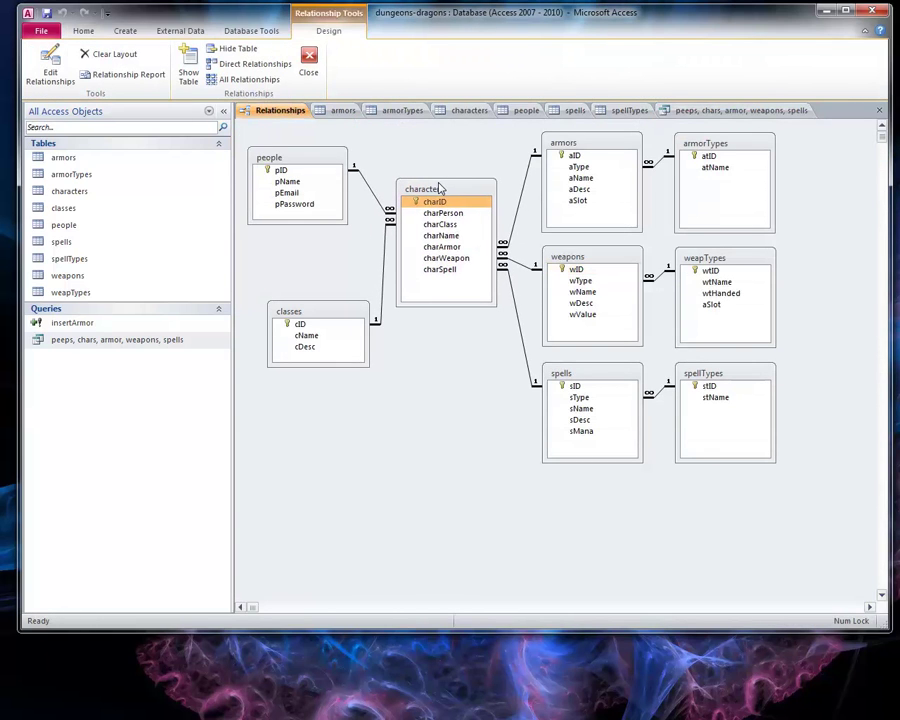
click(561, 374)
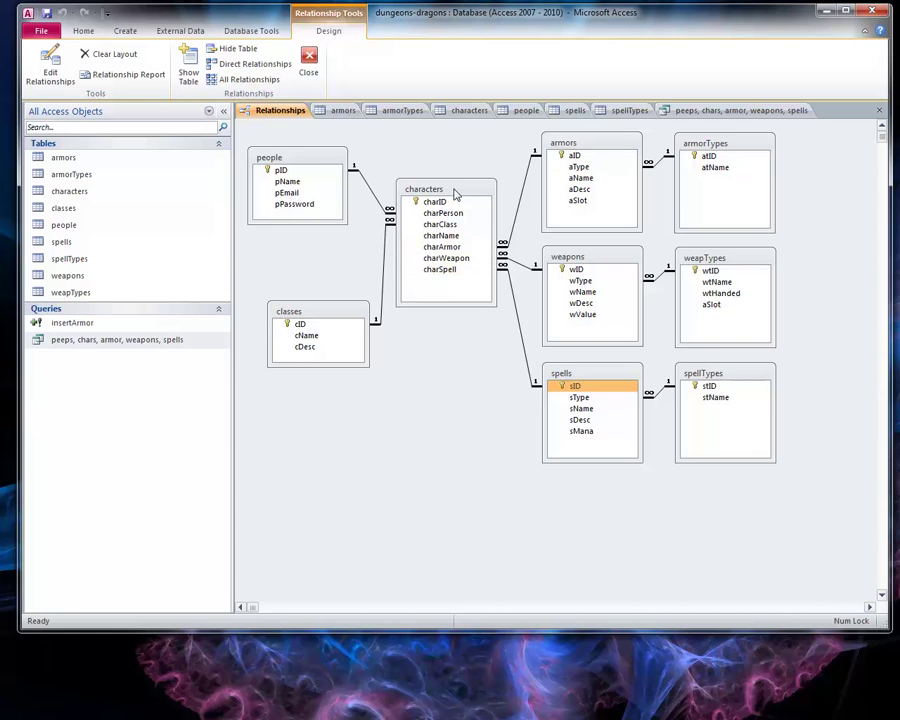
click(575, 155)
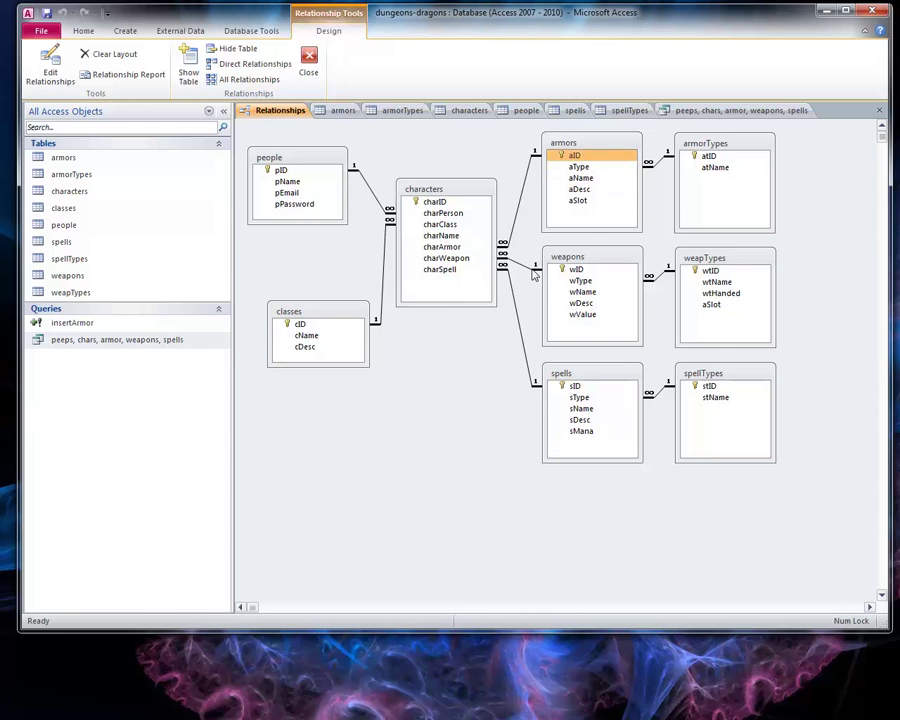
click(577, 202)
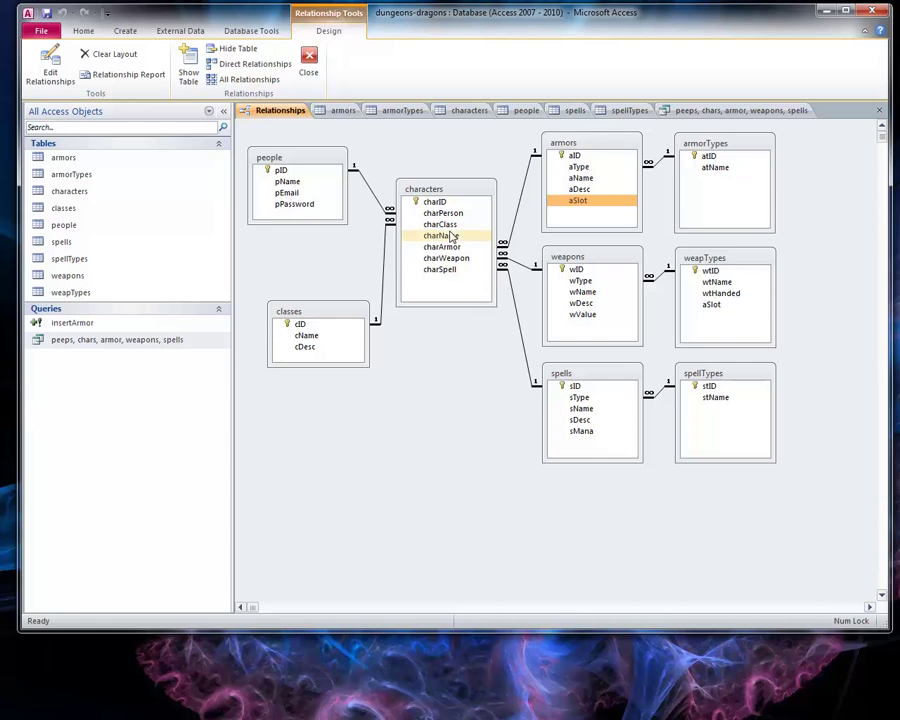
click(302, 323)
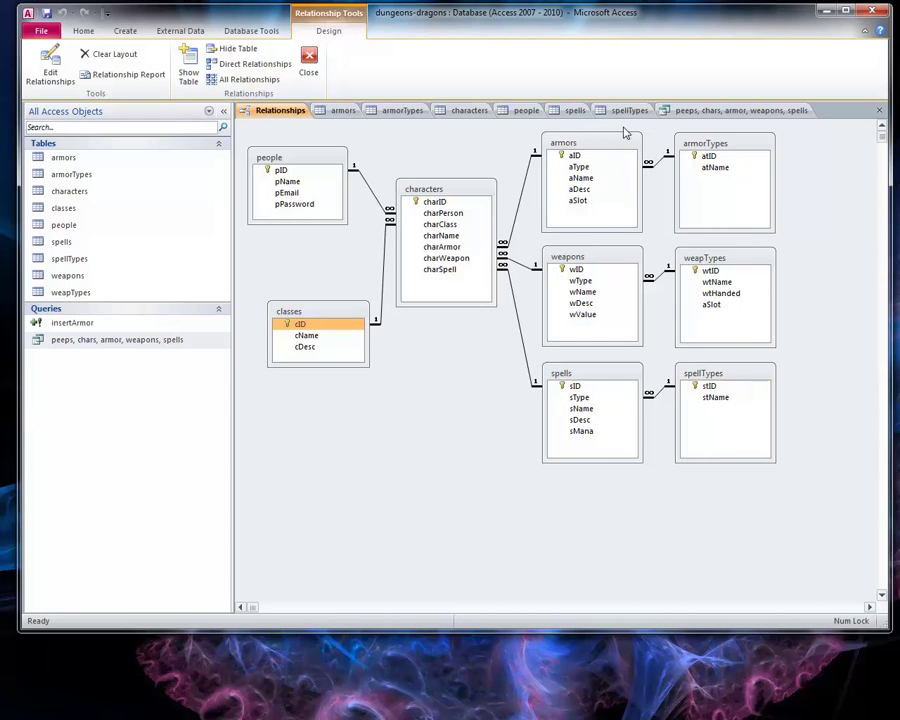
click(561, 374)
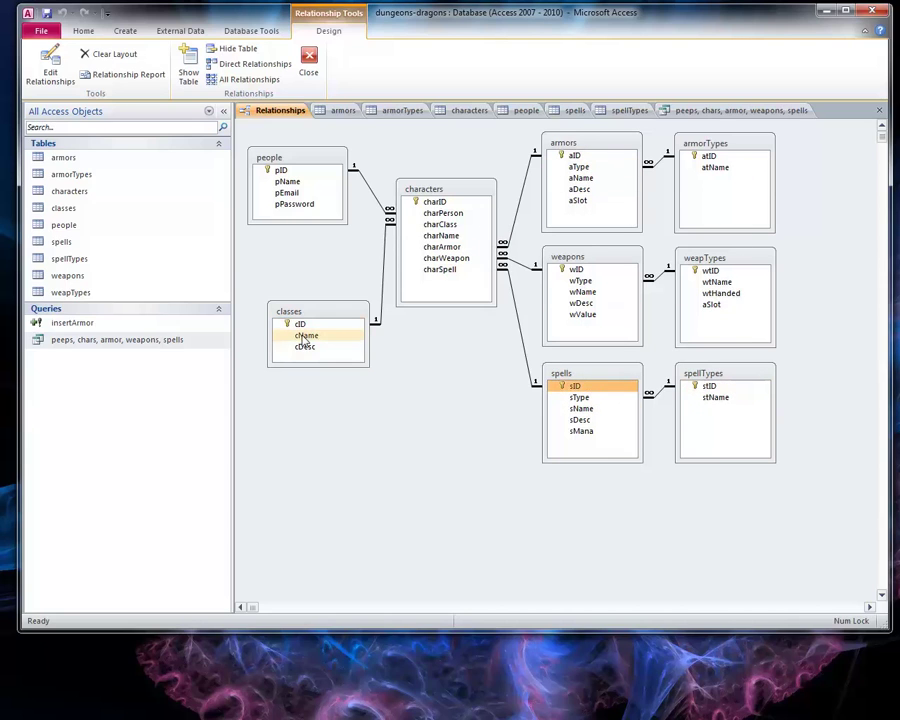
Open the 'peeps, chars, armor, weapons, spells' query in Design View, enlarge its table pane, then switch to SQL View
right_click(102, 346)
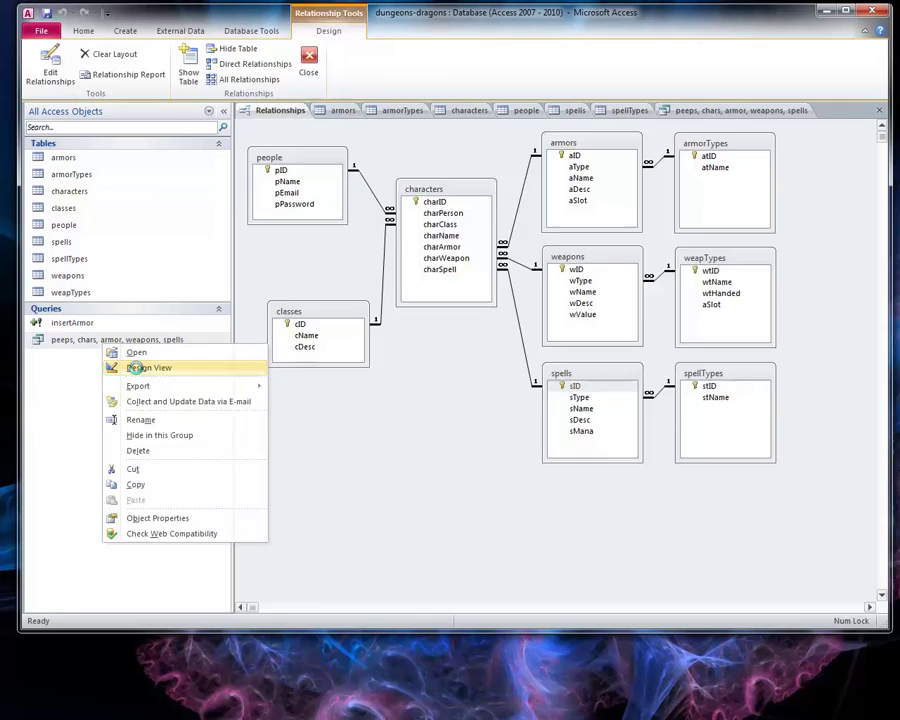
click(139, 370)
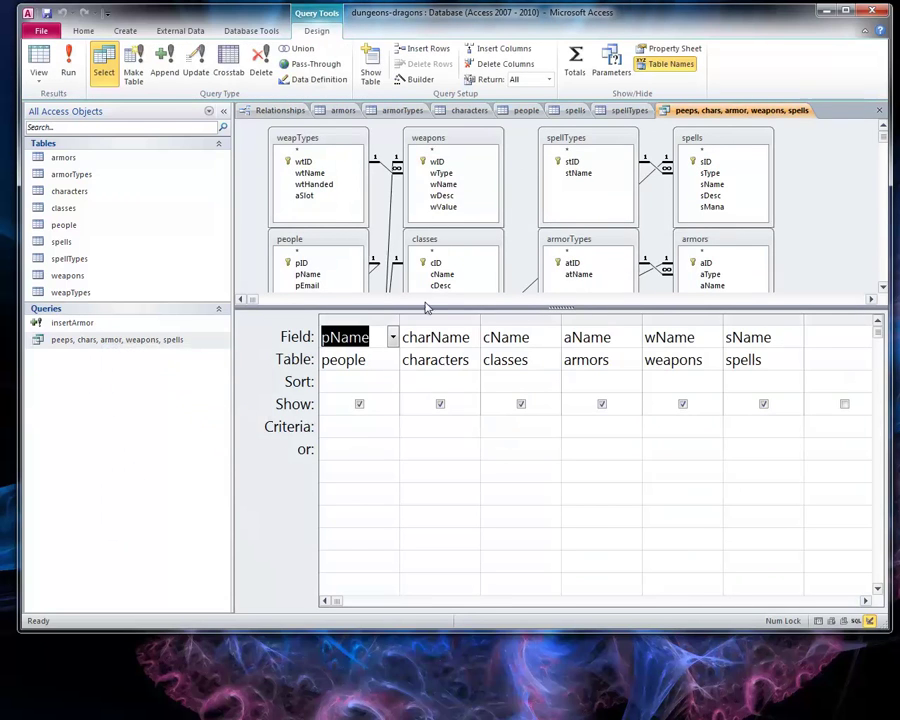
drag(422, 307, 418, 421)
click(40, 80)
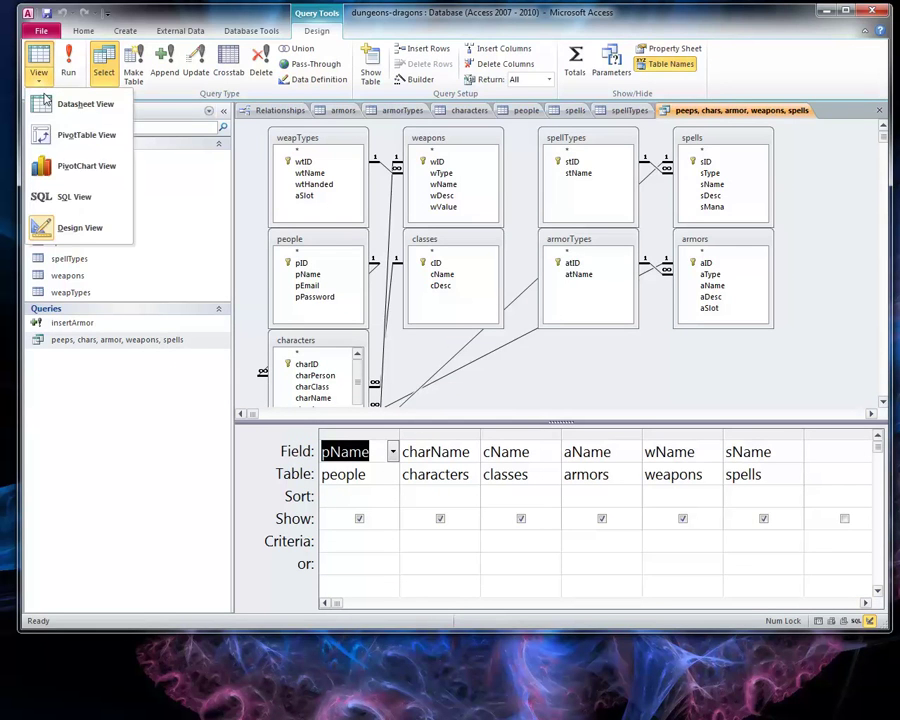
click(47, 200)
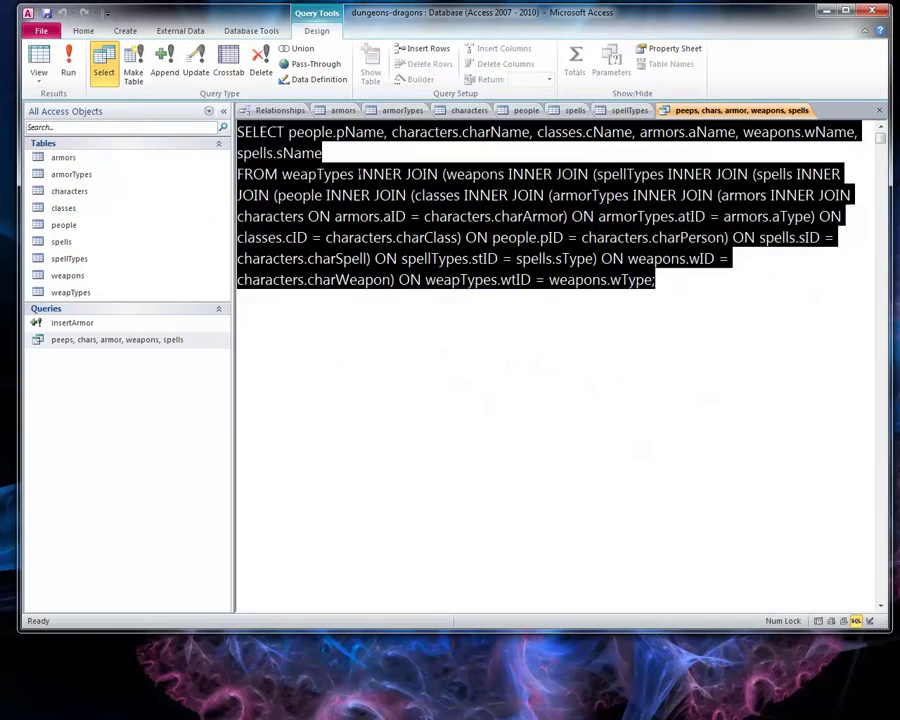
Start each INNER JOIN (spellTypes, spells, people, classes, armorTypes, armors, characters) on its own line
click(355, 174)
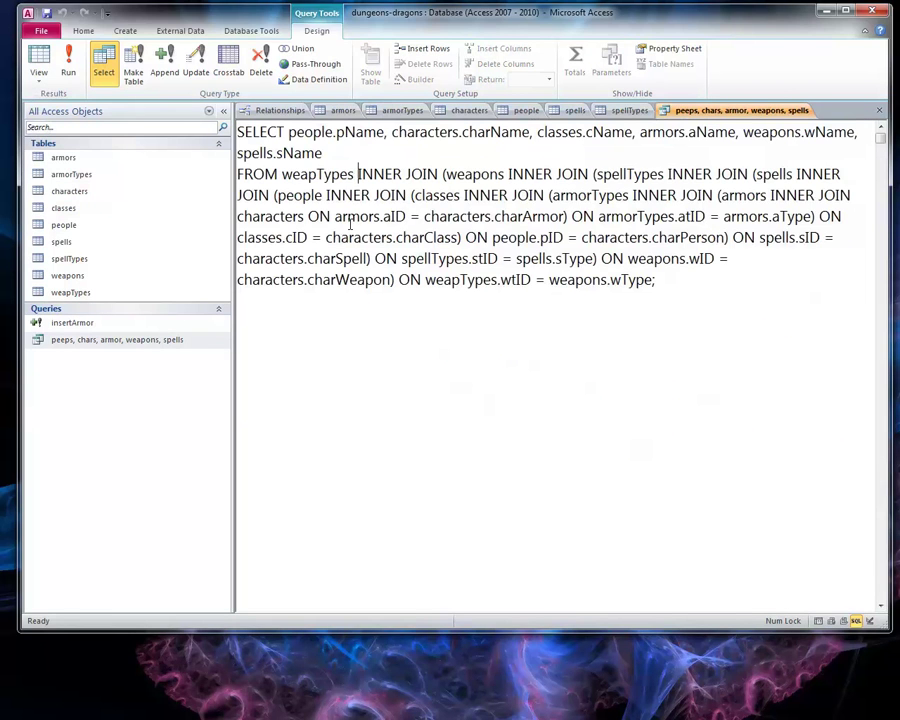
key(Return)
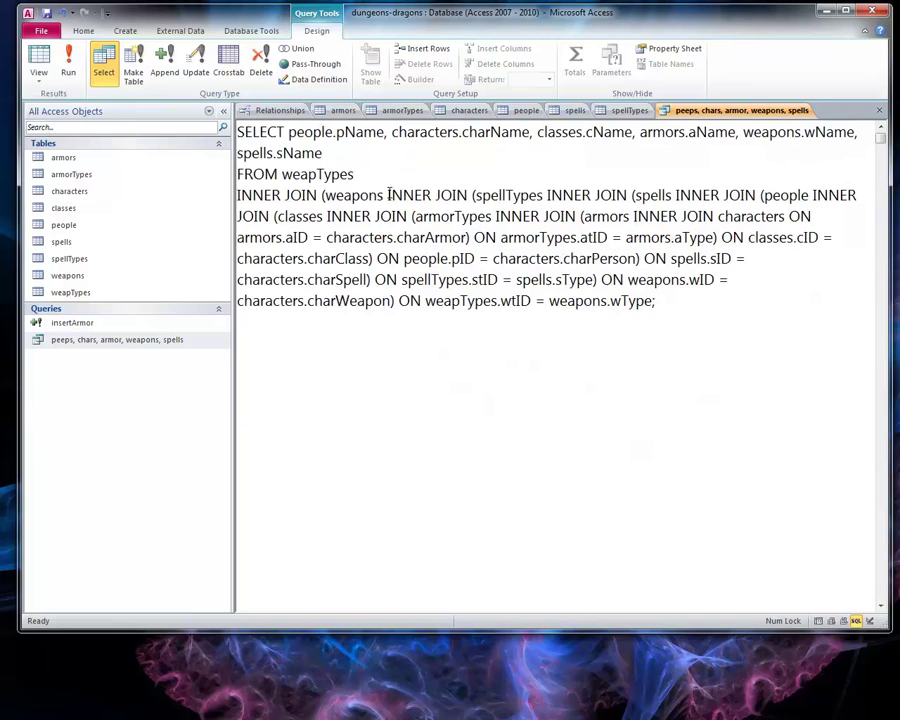
key(Return)
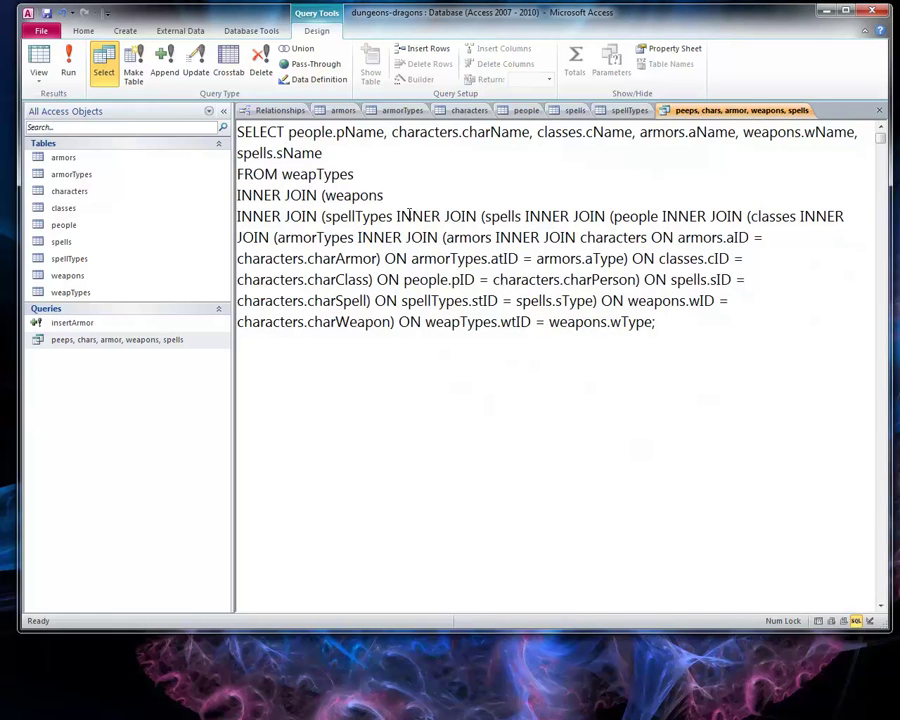
click(396, 216)
key(Return)
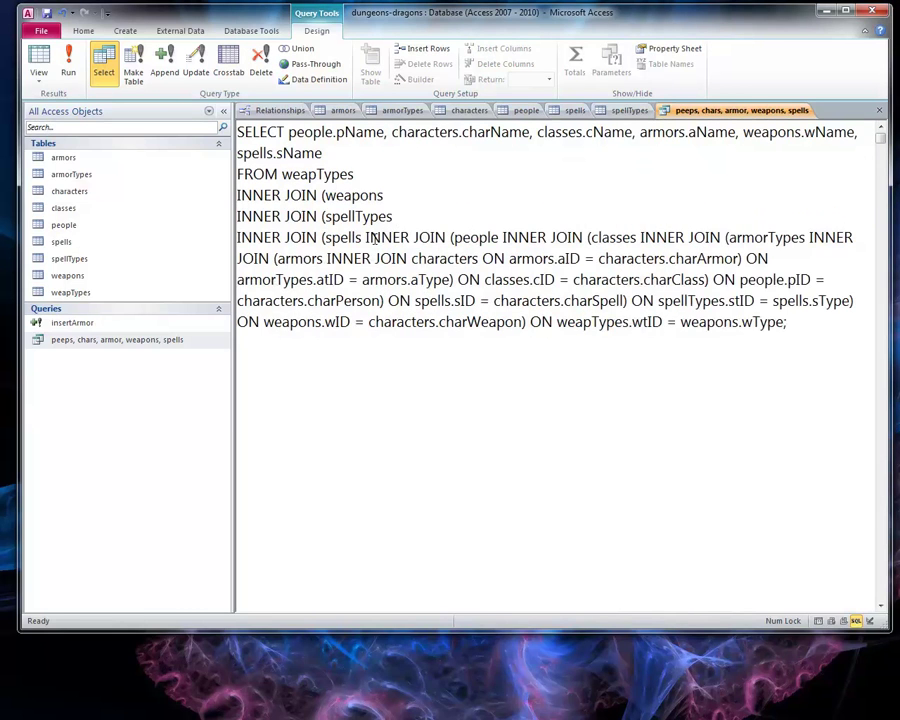
click(365, 237)
key(Return)
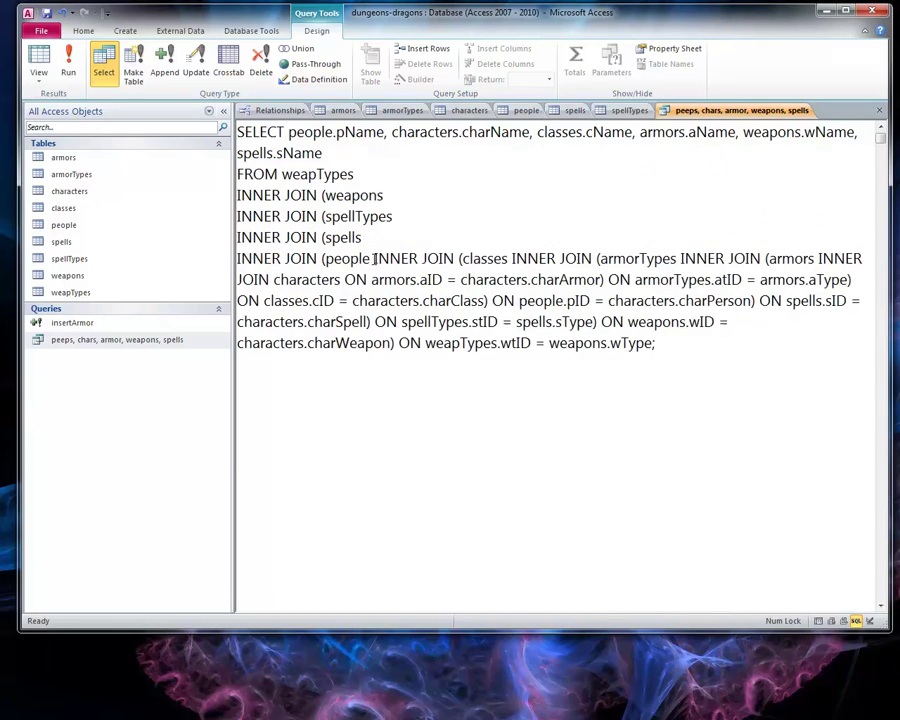
click(374, 258)
key(Return)
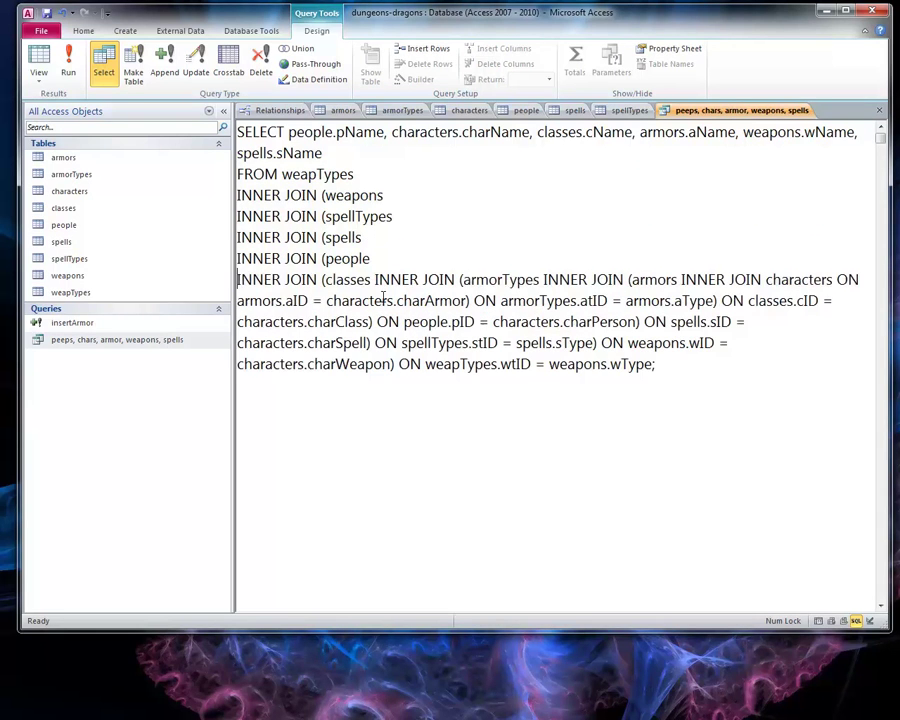
click(375, 279)
key(Return)
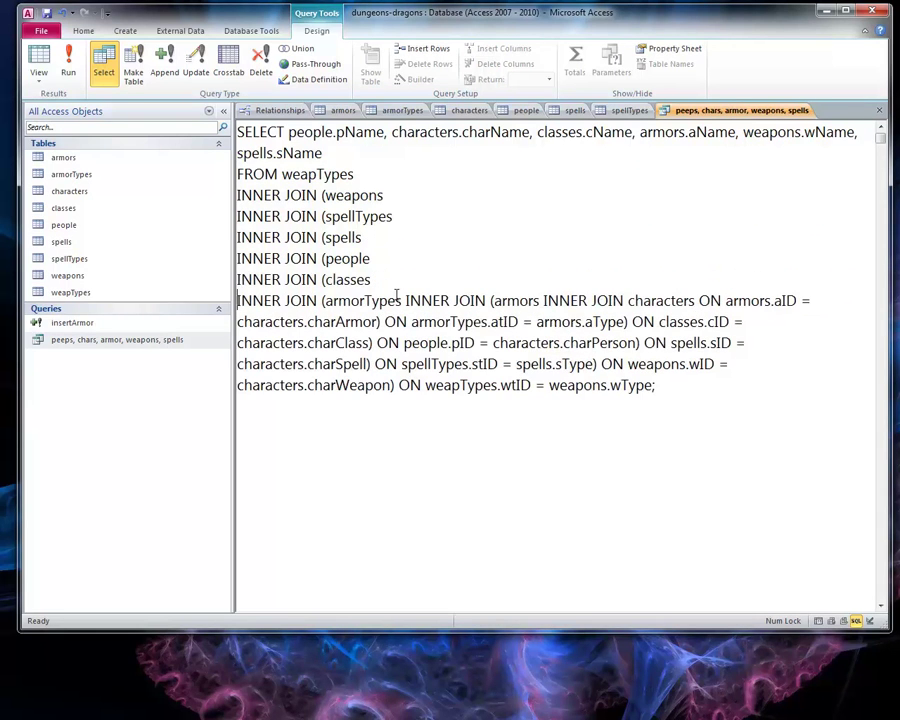
click(405, 300)
key(Return)
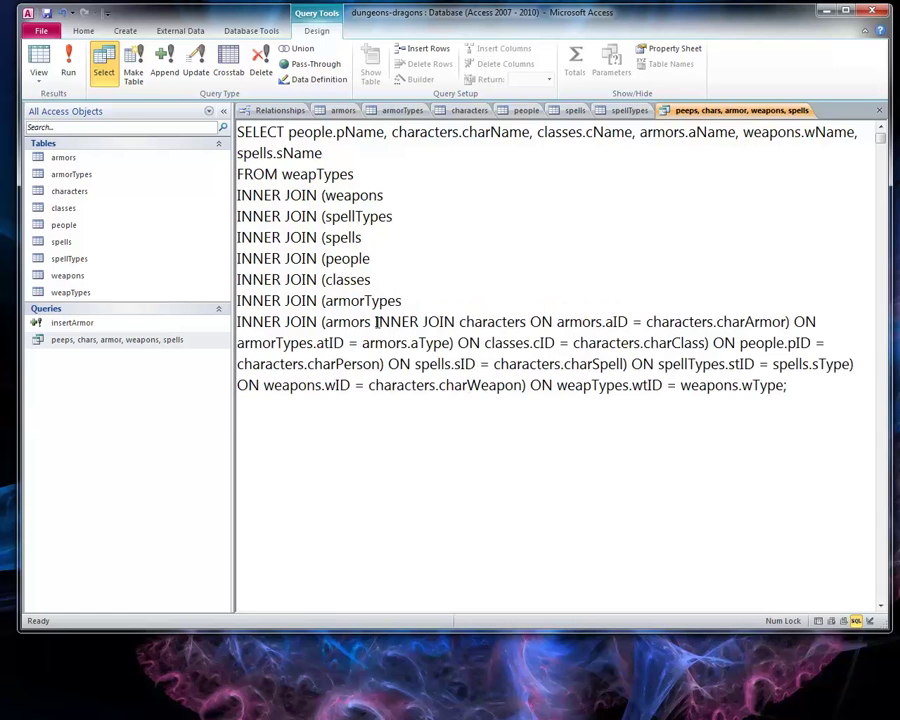
click(376, 321)
key(Return)
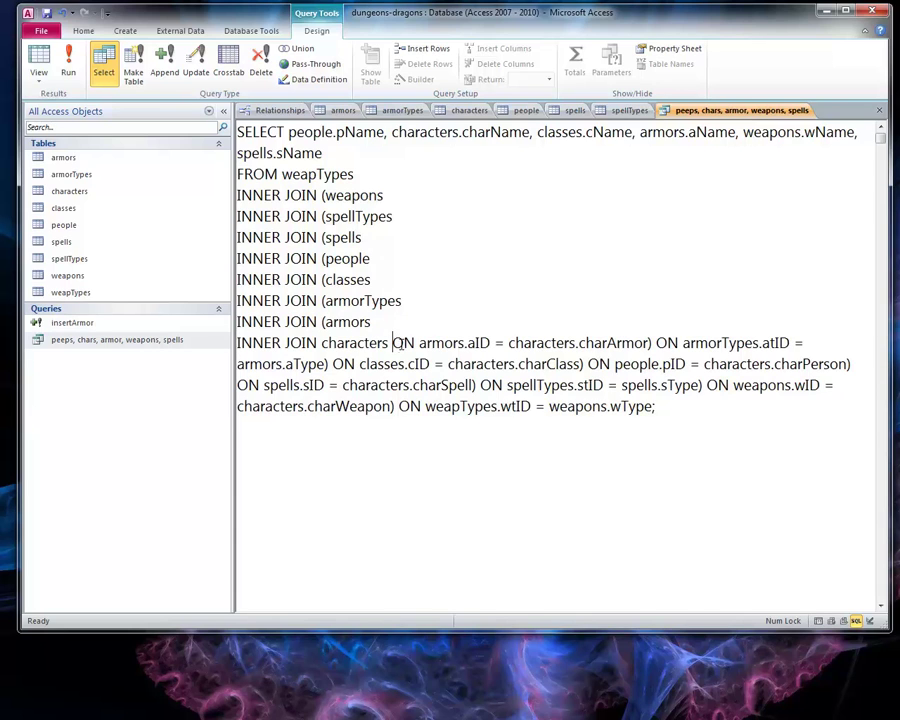
Put each ON condition (armorTypes, classes, people, spells, spellTypes, weapons, weapTypes) on its own line
key(Return)
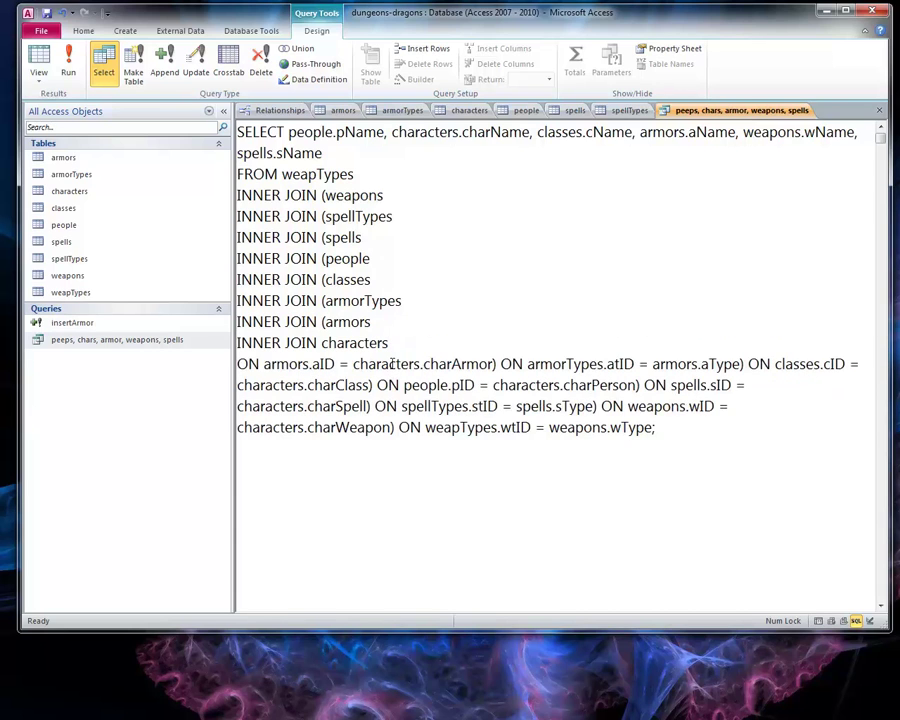
click(499, 364)
key(Return)
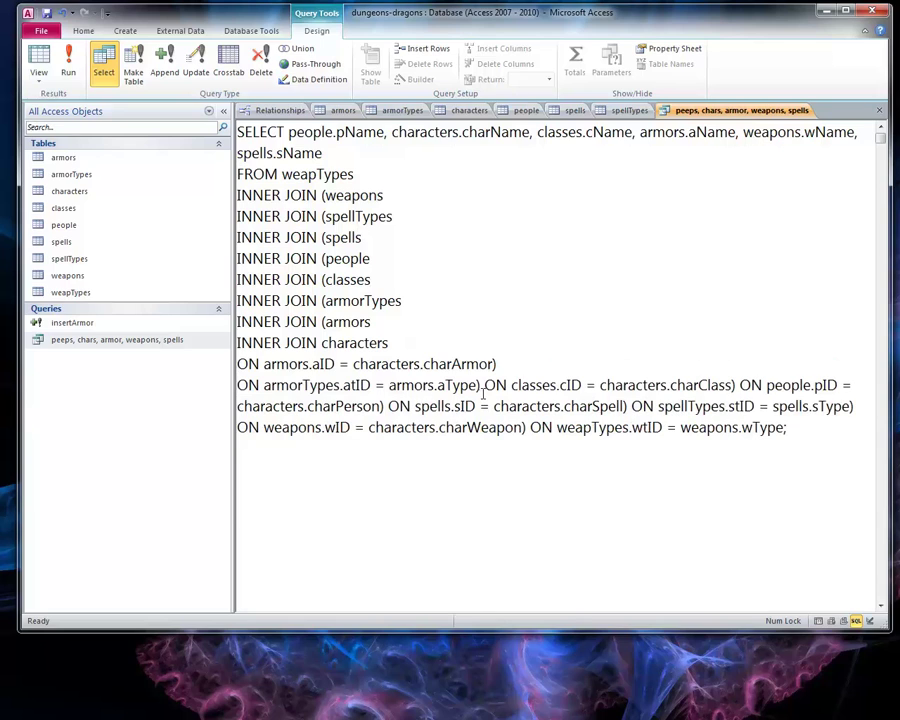
click(484, 385)
key(Return)
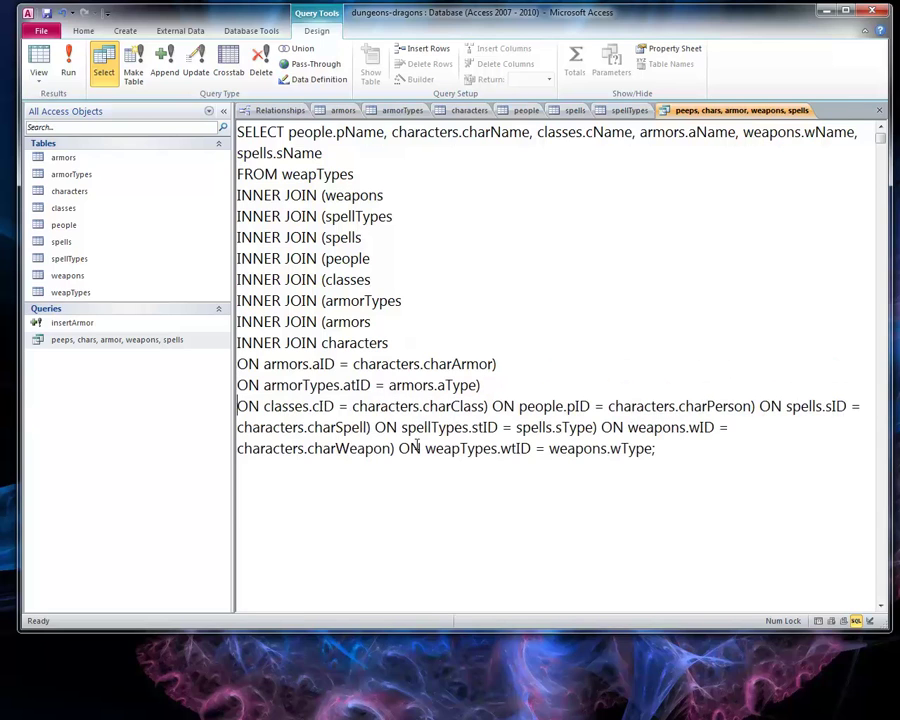
click(492, 406)
key(Return)
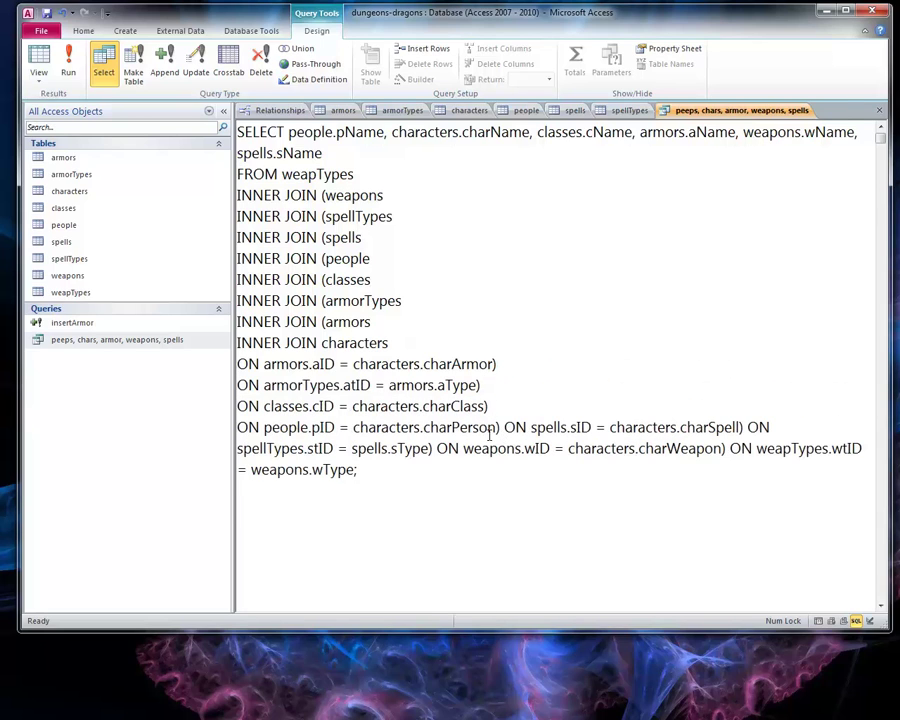
click(499, 428)
key(Return)
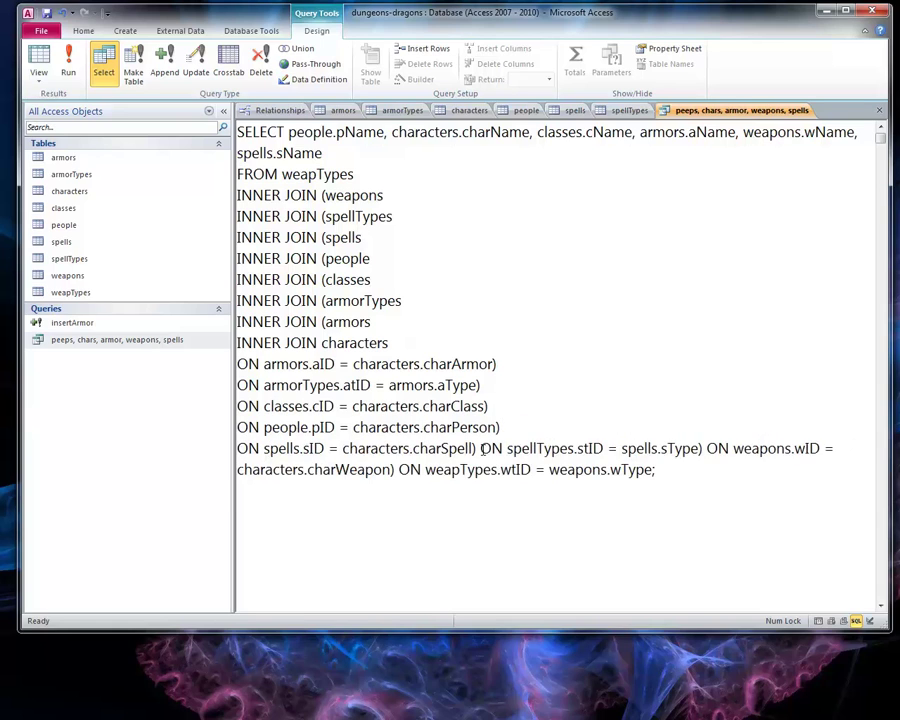
click(480, 449)
key(Return)
click(464, 469)
key(Return)
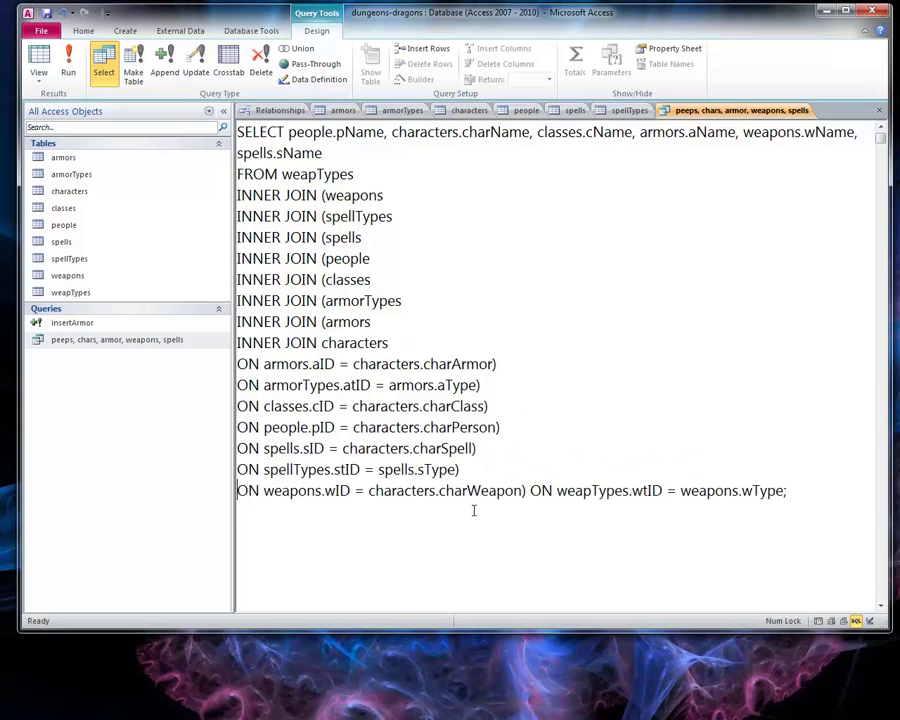
click(528, 490)
key(Return)
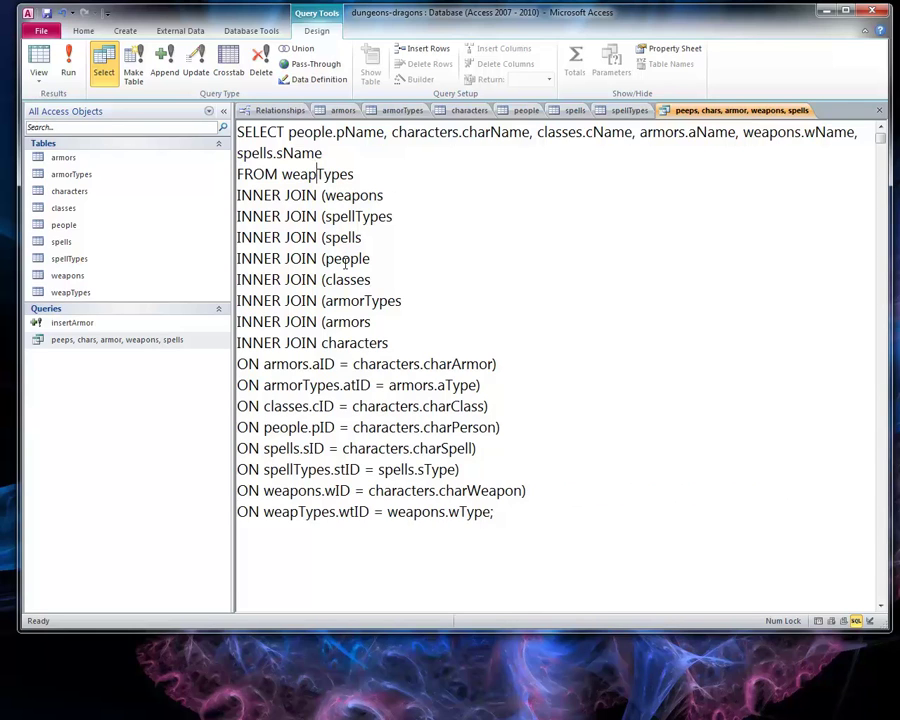
click(355, 172)
drag(282, 174, 384, 195)
drag(324, 216, 394, 216)
click(325, 236)
drag(325, 237, 374, 258)
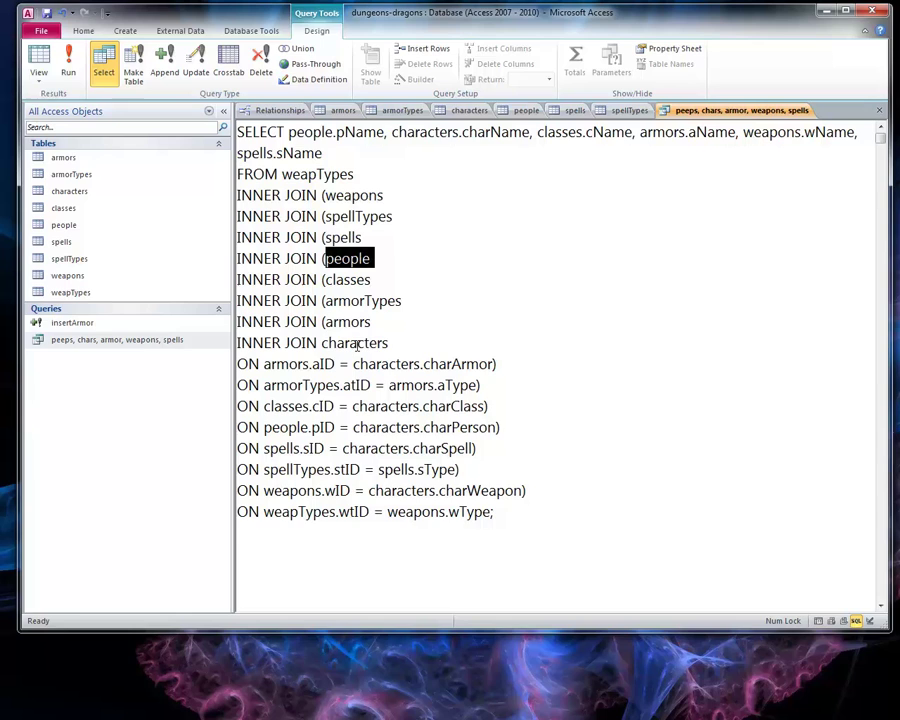
click(263, 364)
drag(263, 364, 490, 364)
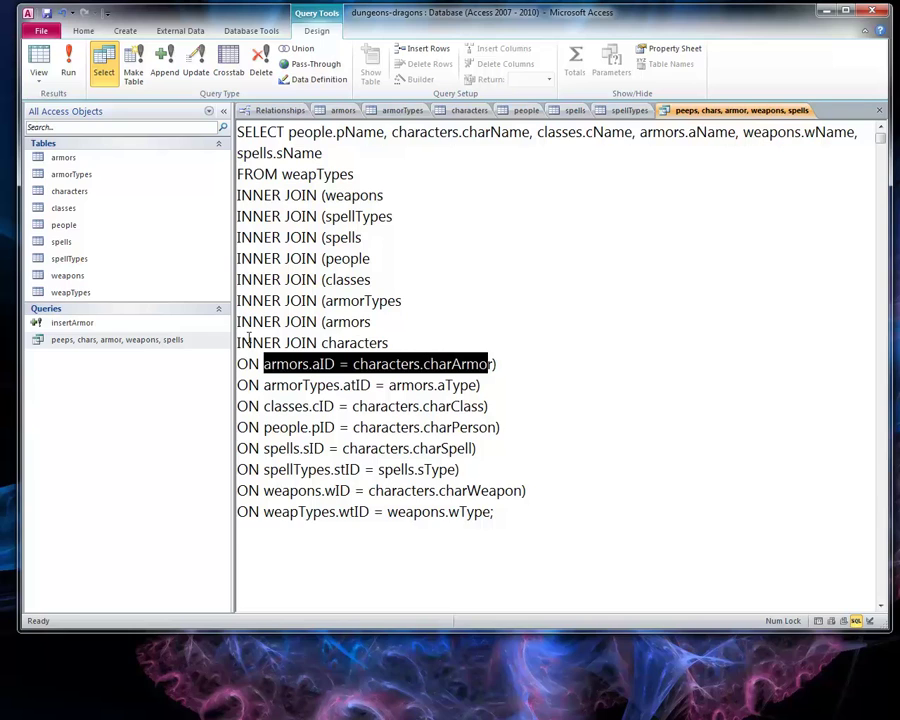
drag(240, 342, 336, 343)
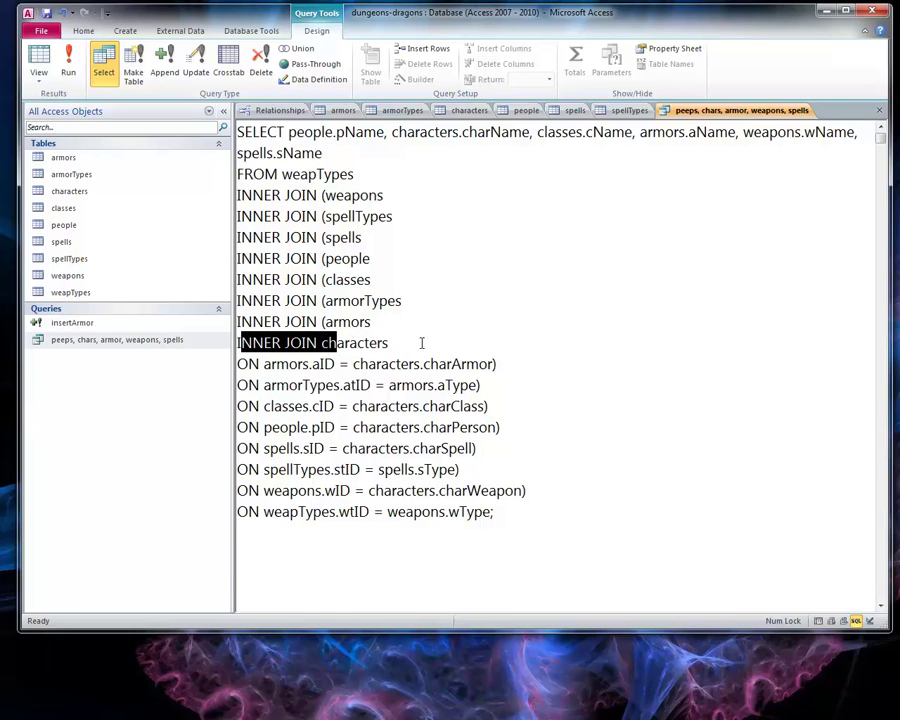
Remove the stray character after (armors, then join INNER JOIN characters and armors.aID = characters.charArmor onto that line
click(323, 321)
click(391, 320)
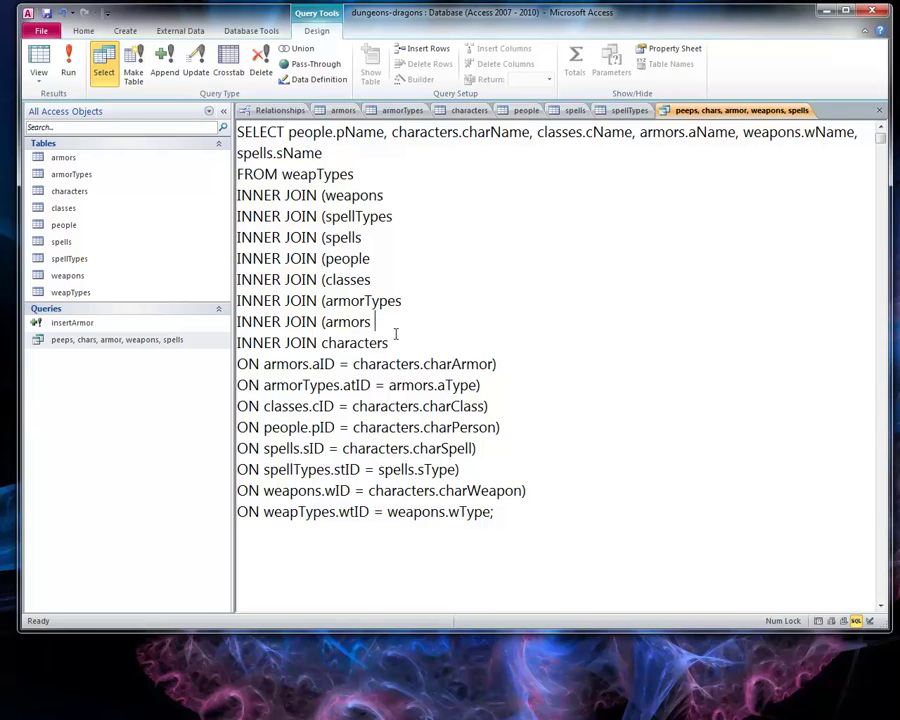
key(BackSpace)
key(Delete)
click(542, 318)
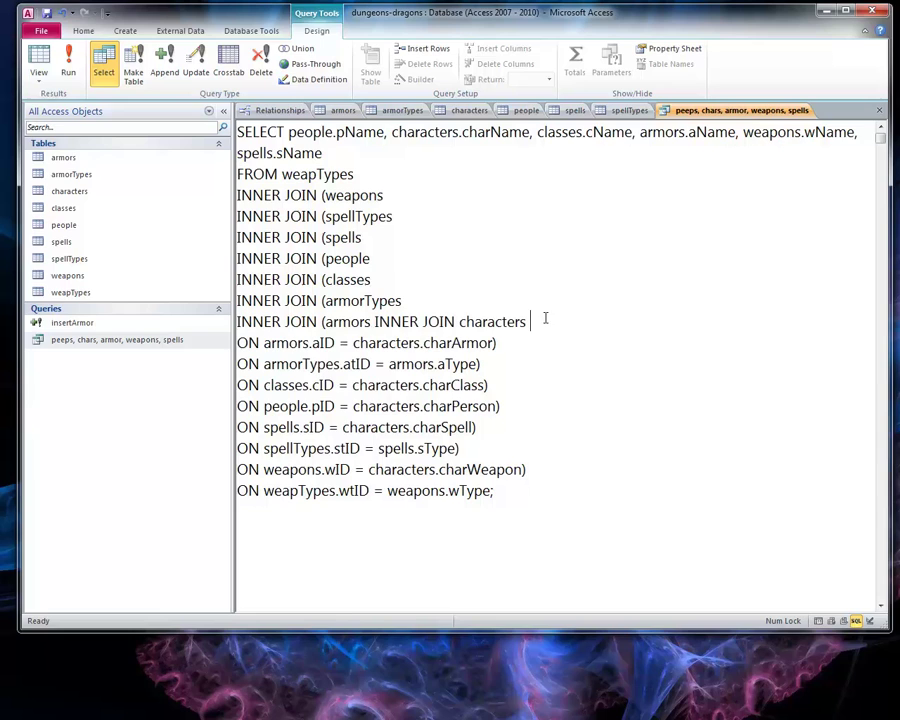
key(Delete)
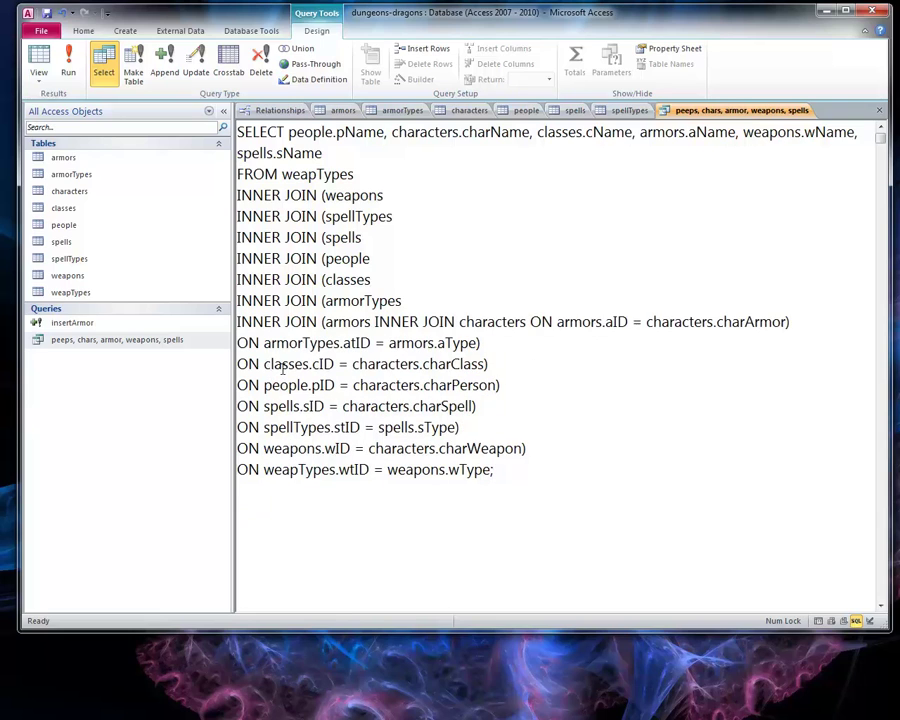
Highlight the nested armors–characters join to check it, then clear the selection
click(289, 321)
mouse_move(323, 321)
mouse_down()
mouse_move(556, 321)
mouse_move(761, 336)
mouse_move(789, 326)
mouse_move(324, 322)
mouse_up()
click(375, 321)
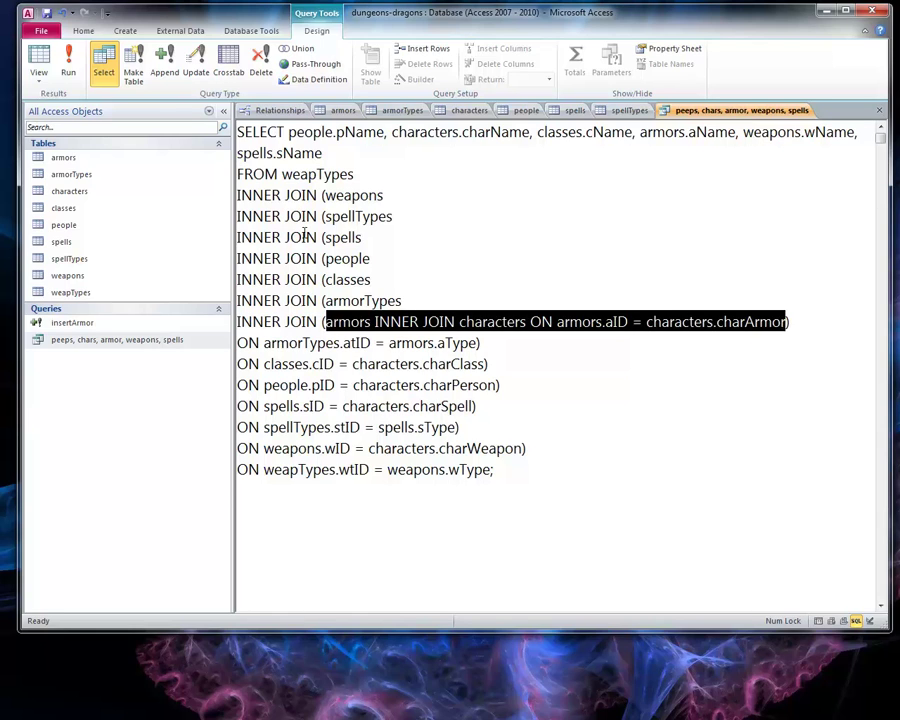
click(735, 112)
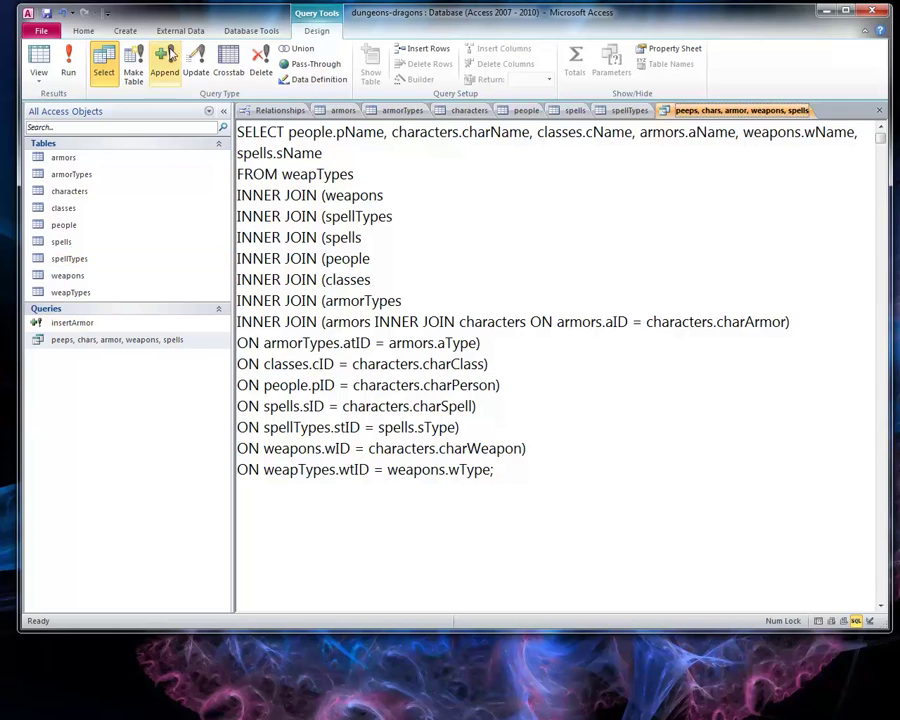
Create a new Query Design with only the people table added, then view it in SQL View
click(125, 31)
click(227, 68)
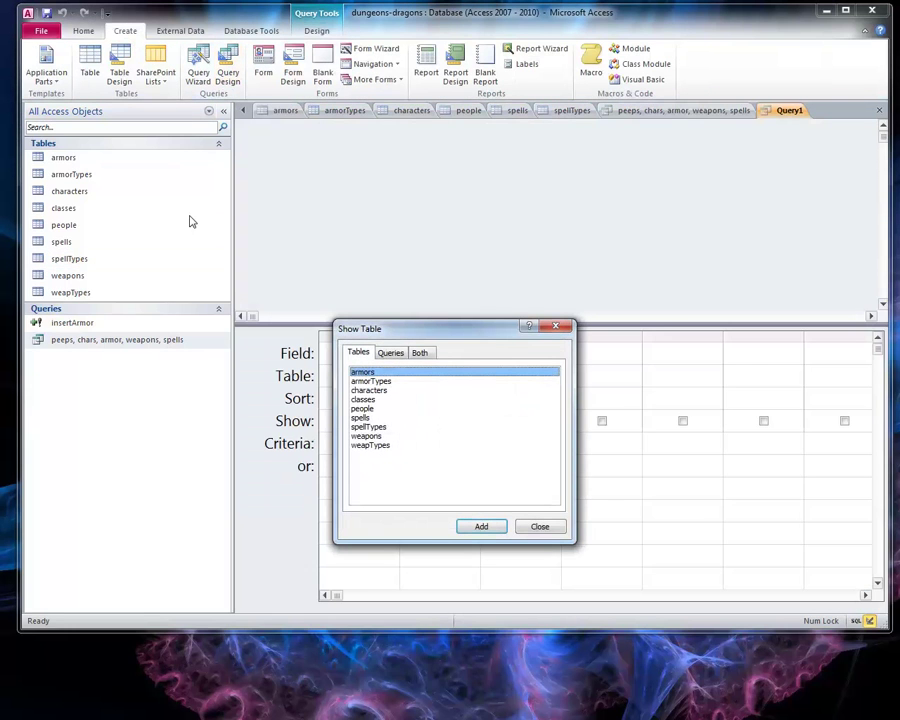
click(370, 399)
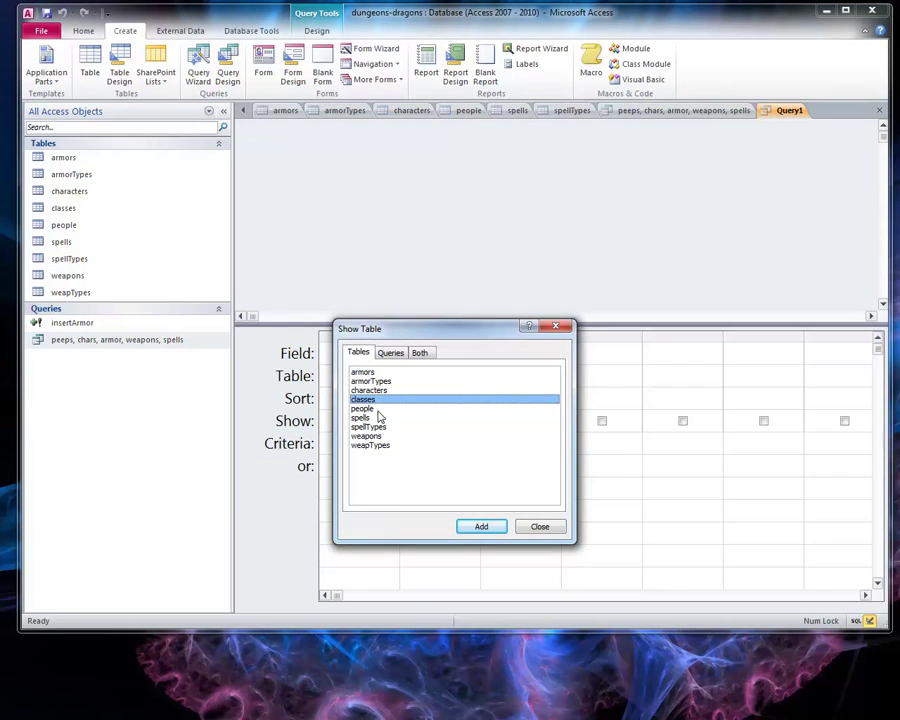
click(370, 390)
click(372, 426)
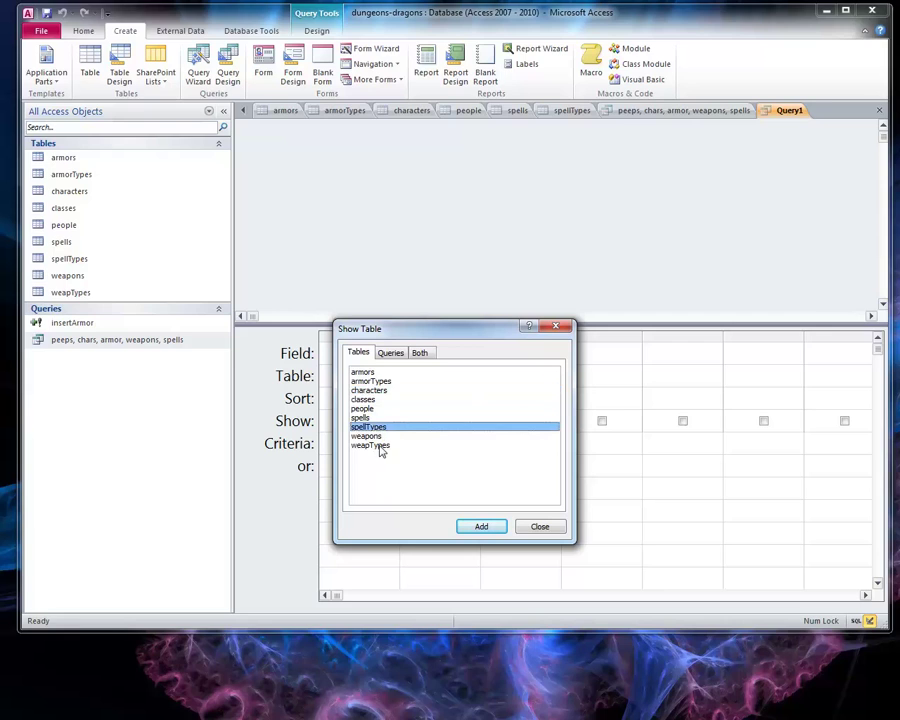
click(376, 382)
click(368, 408)
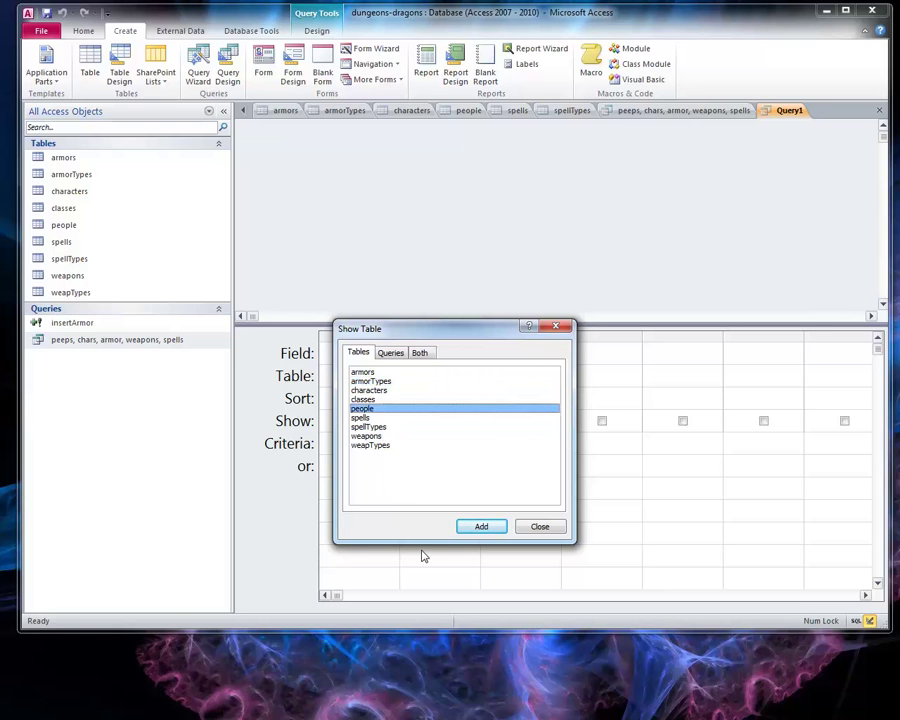
click(477, 527)
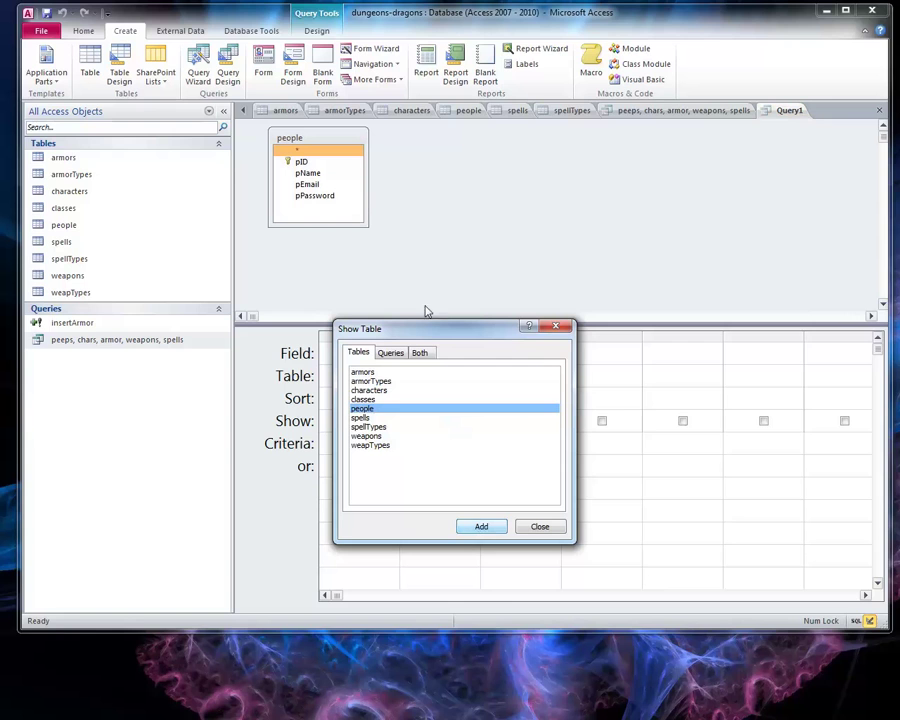
click(540, 529)
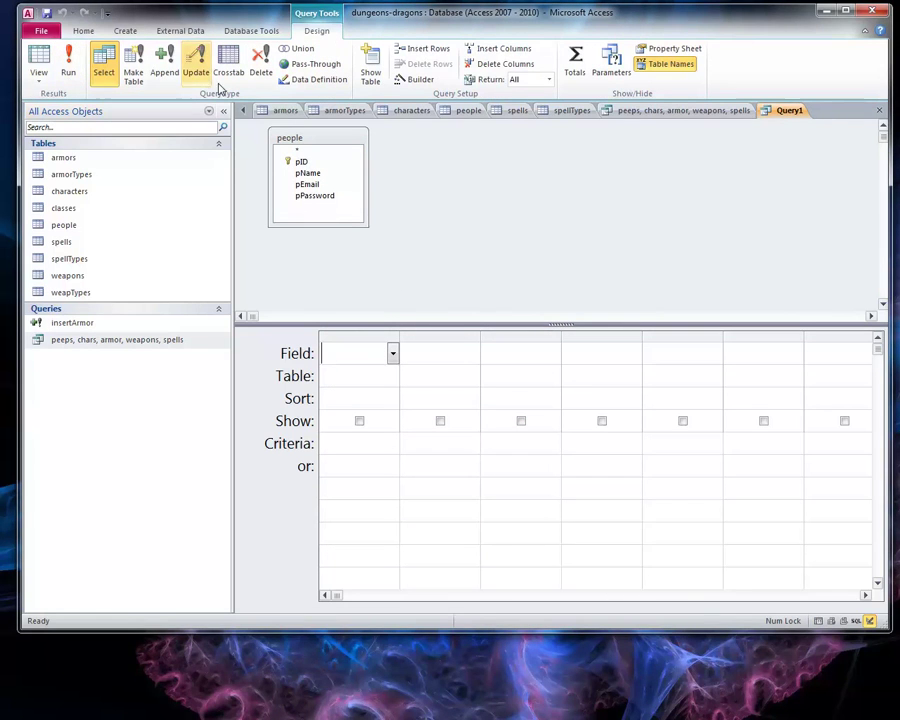
click(35, 80)
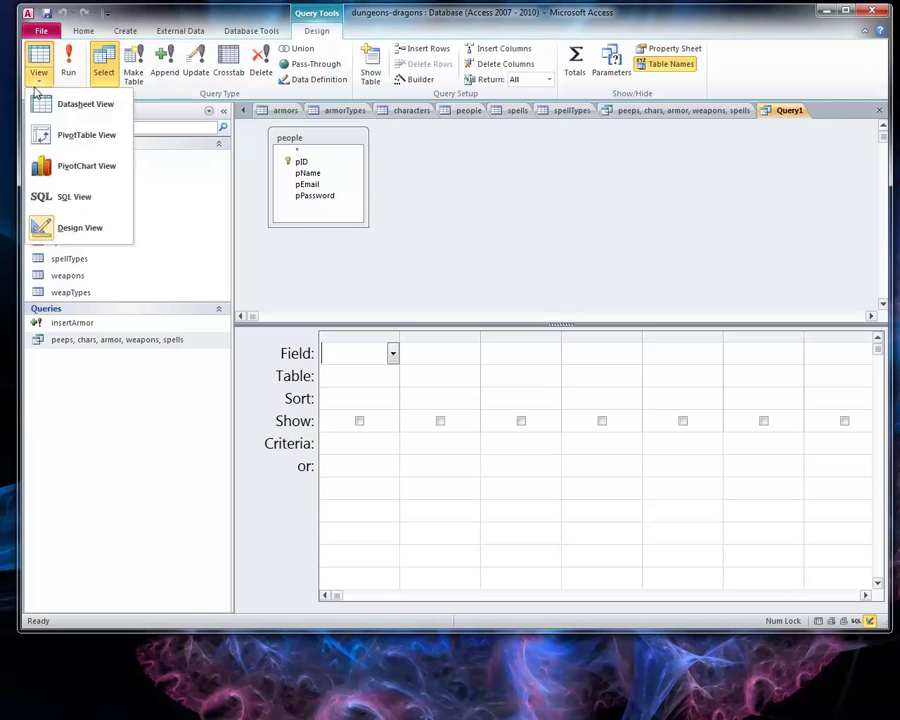
click(50, 200)
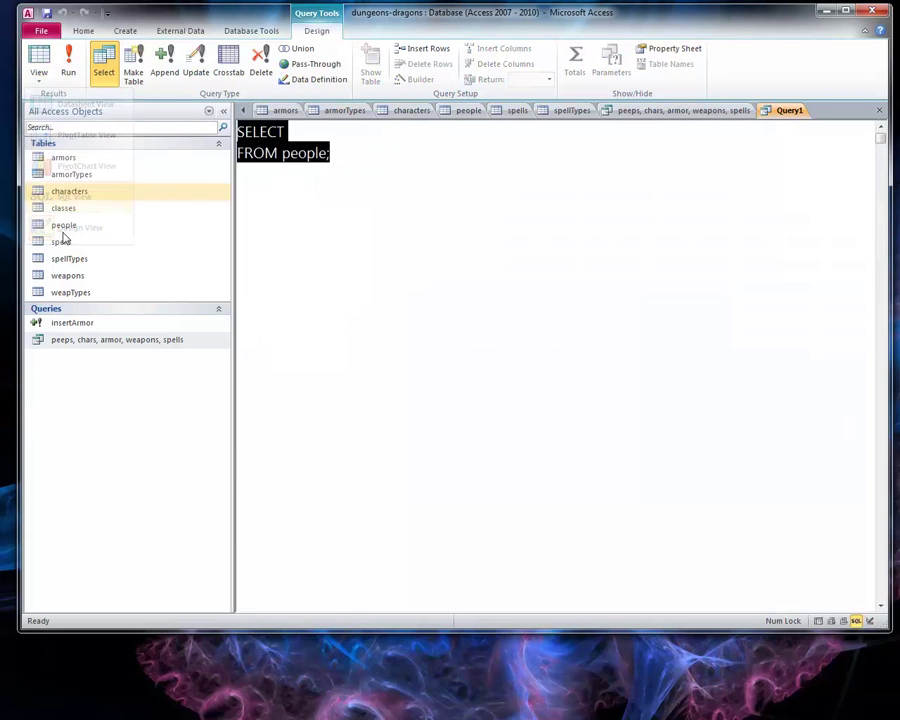
Type COUNT(*) after SELECT and space the semicolon, making the SQL SELECT COUNT(*) FROM people ;
click(327, 134)
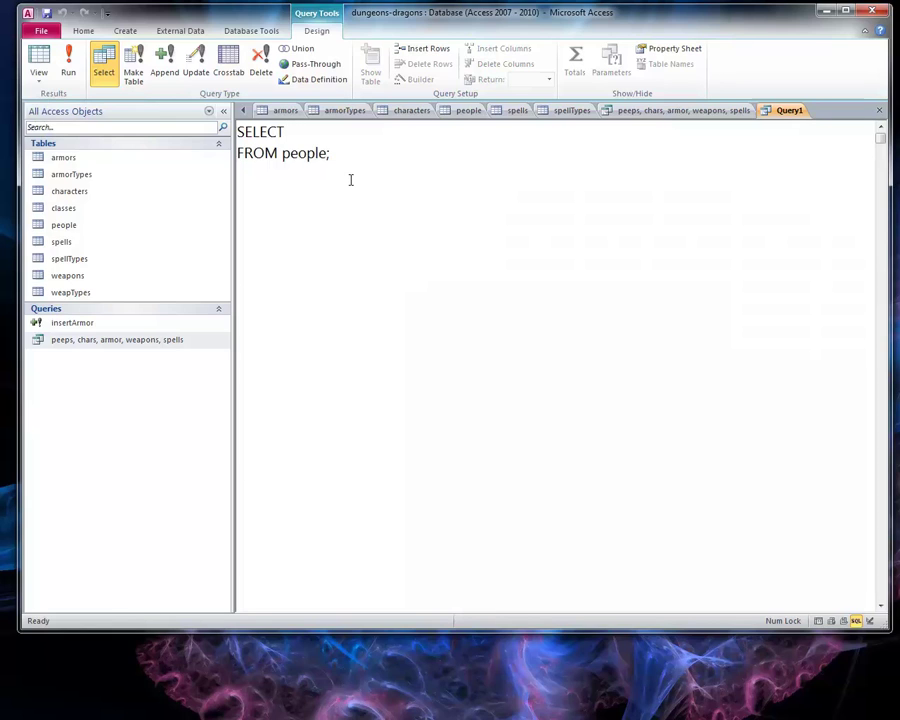
text(COUNT*)
key(BackSpace)
text((*)
text(;)
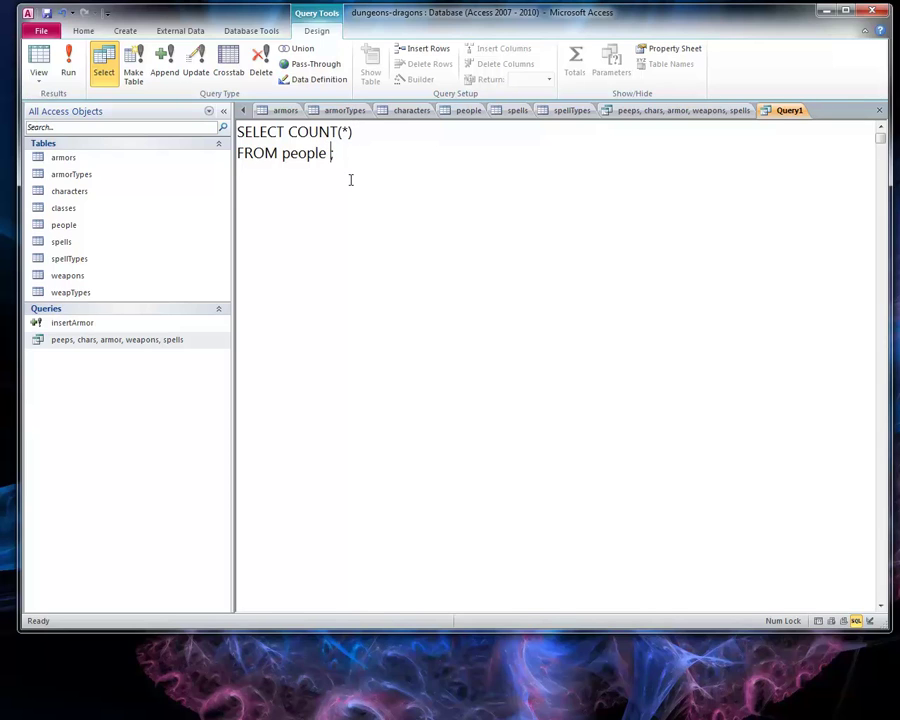
Check the people table's pEmail field name before going back to Query1
double_click(76, 226)
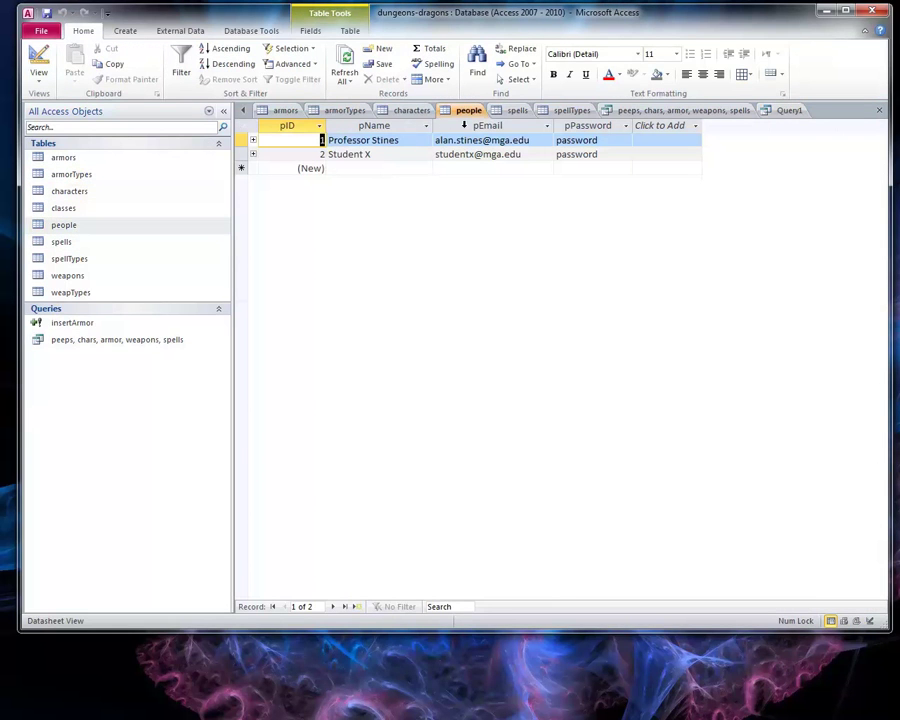
click(492, 126)
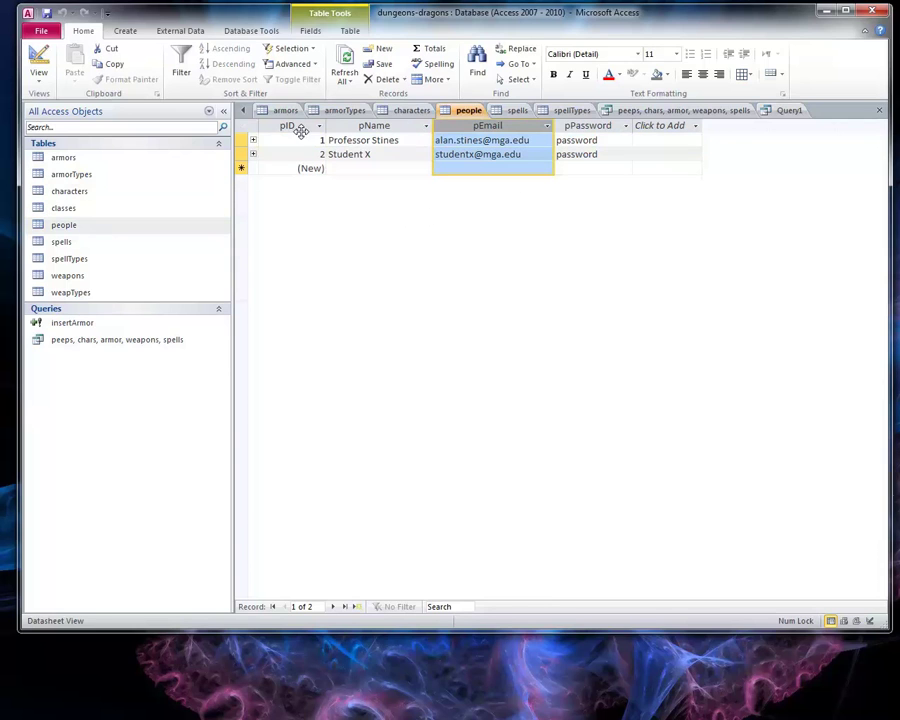
click(790, 111)
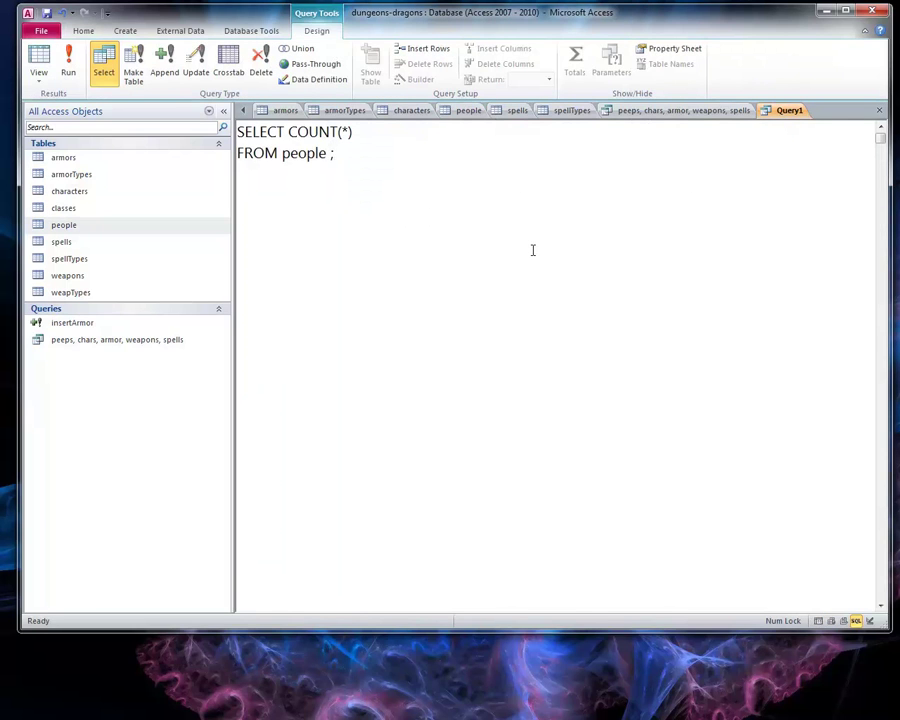
key(Delete)
key(Return)
text(WHERE p)
text(Email = @)
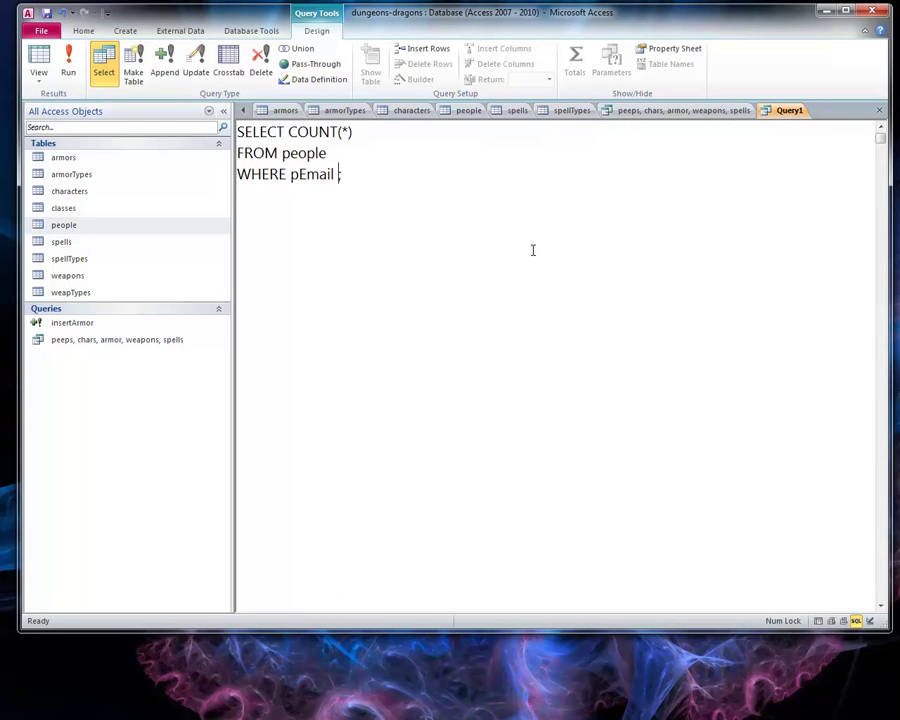
text(email AND )
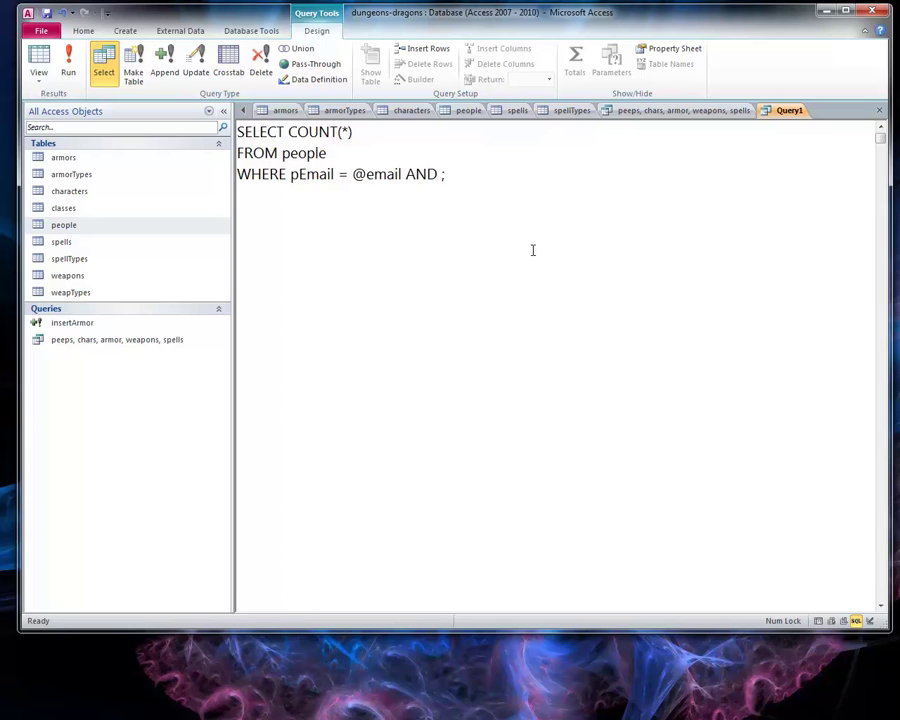
text(@pPassword =)
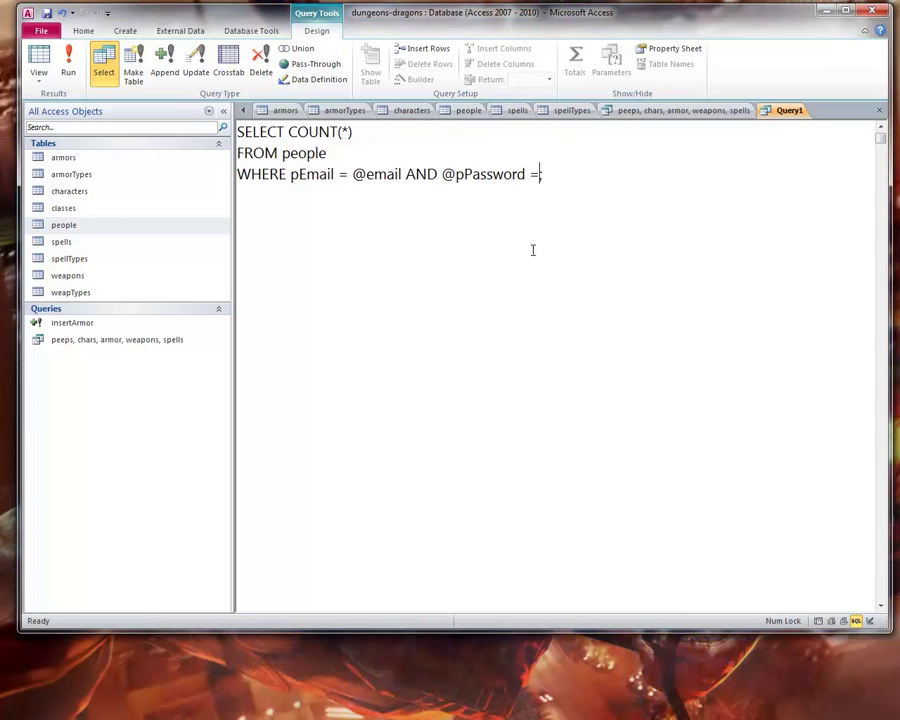
text( P)
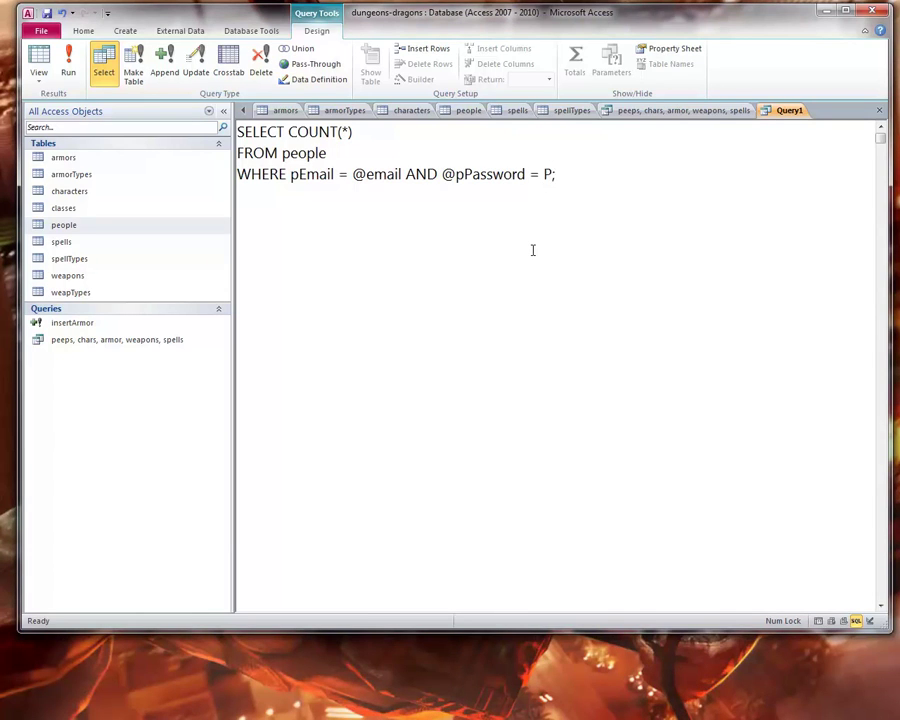
key(BackSpace)
key(BackSpace)
key(BackSpace)
key(BackSpace)
key(BackSpace)
key(BackSpace)
key(BackSpace)
key(BackSpace)
key(BackSpace)
key(BackSpace)
key(BackSpace)
key(BackSpace)
key(BackSpace)
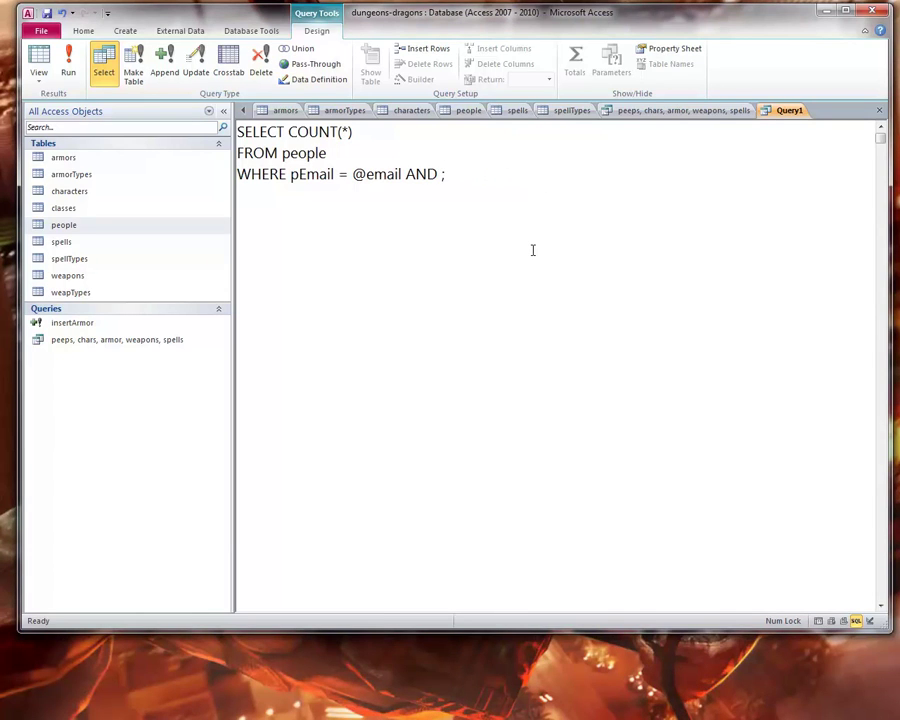
text(pPassword)
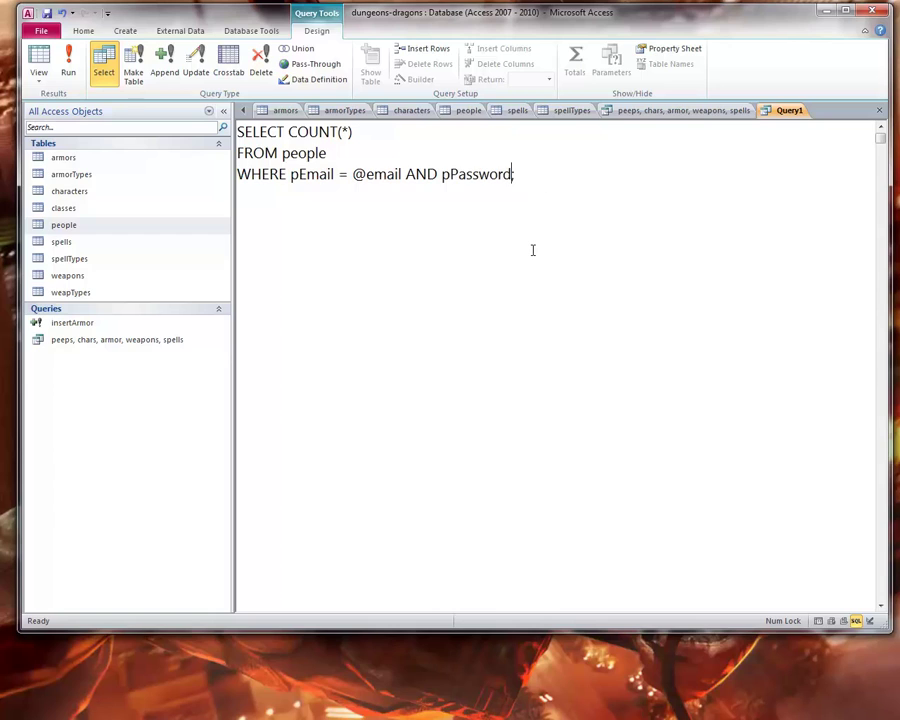
text( = @pPass)
double_click(72, 225)
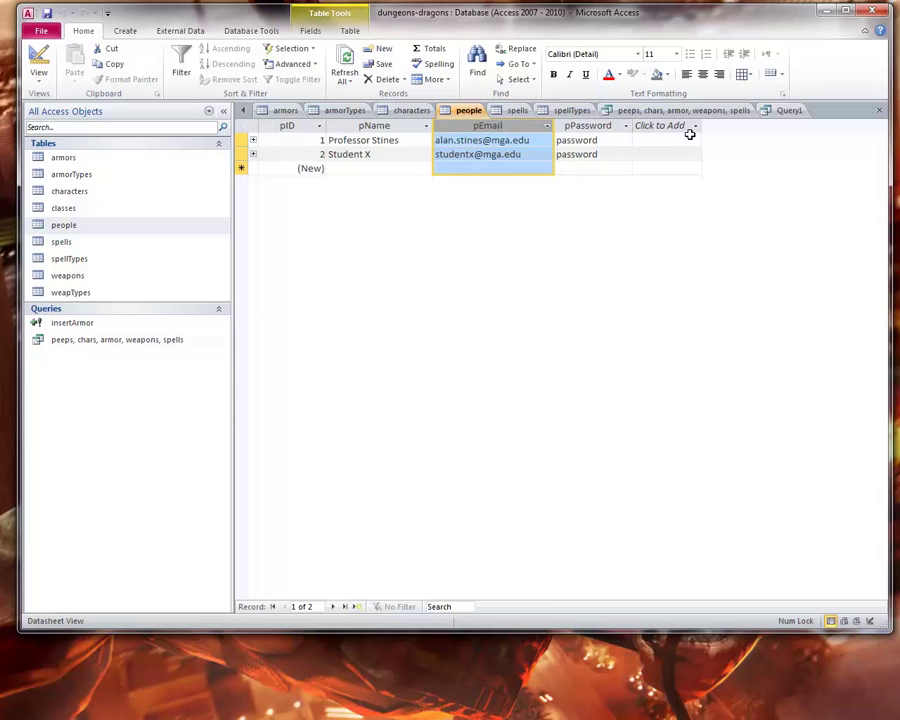
click(786, 111)
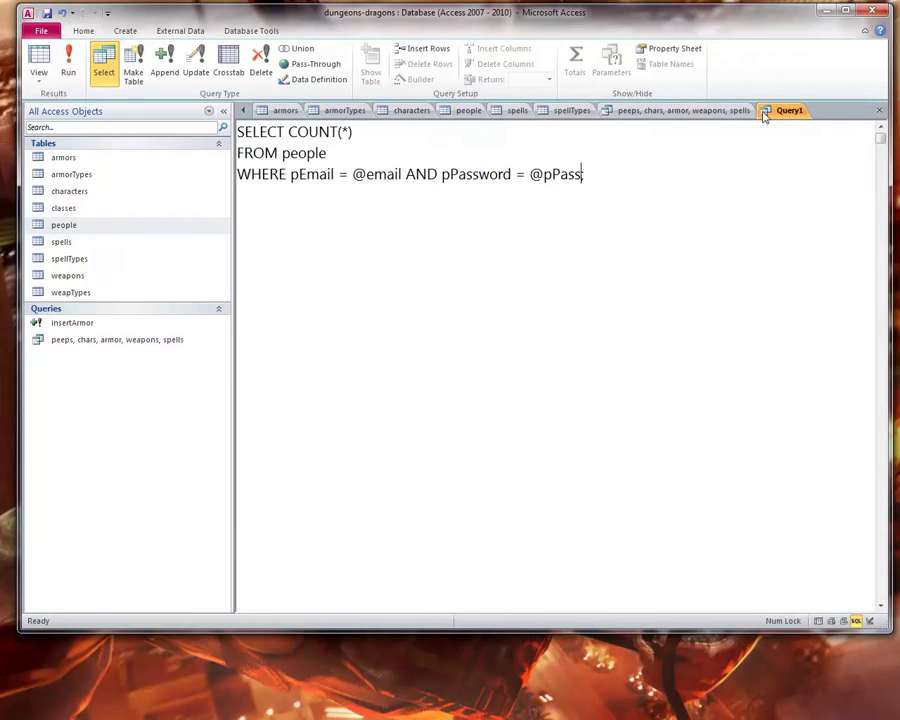
drag(352, 174, 398, 174)
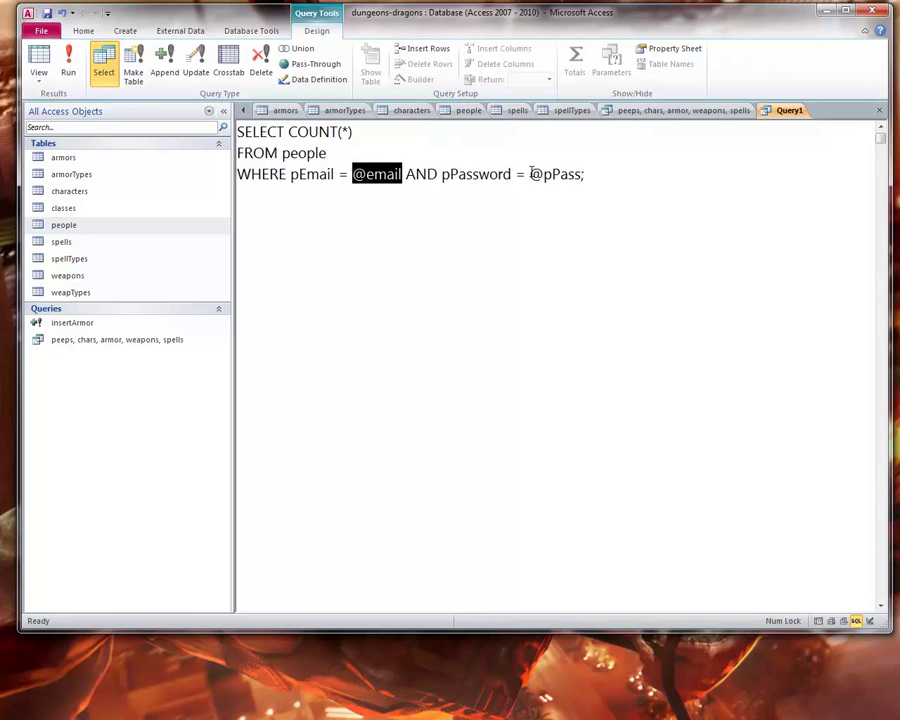
drag(531, 174, 584, 175)
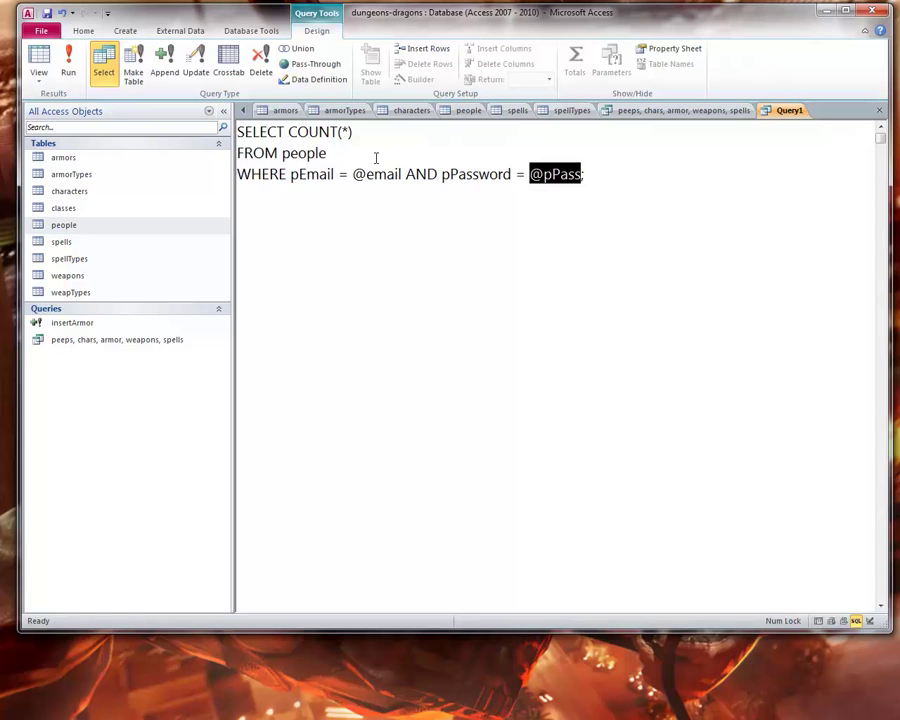
key(ctrl+s)
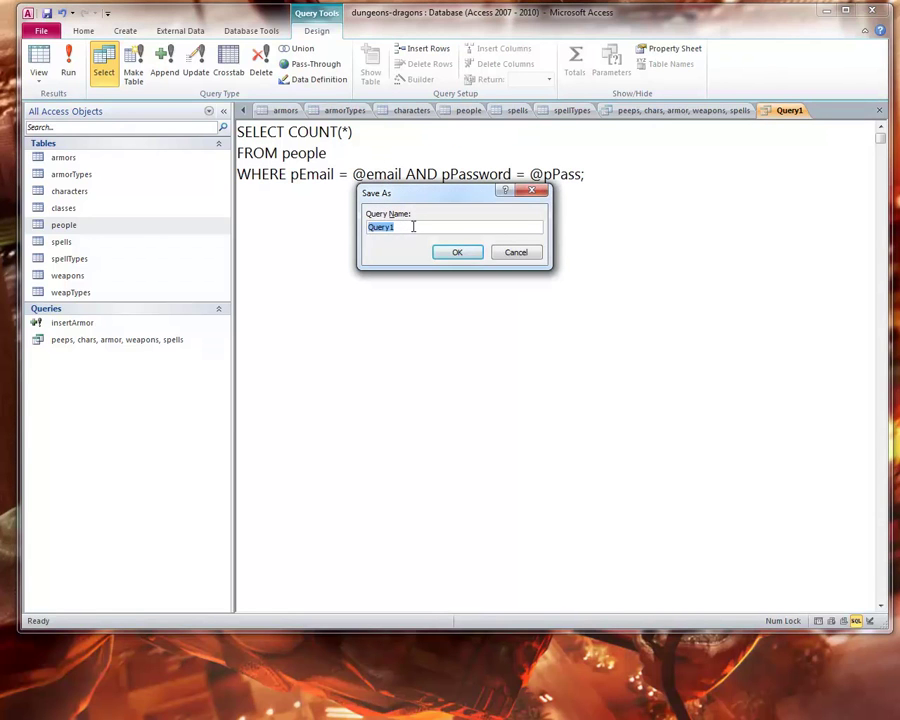
text(authenticate)
Save the query as 'authenticate' and run it with a valid user's e-mail and password, returning a count of 1
click(454, 254)
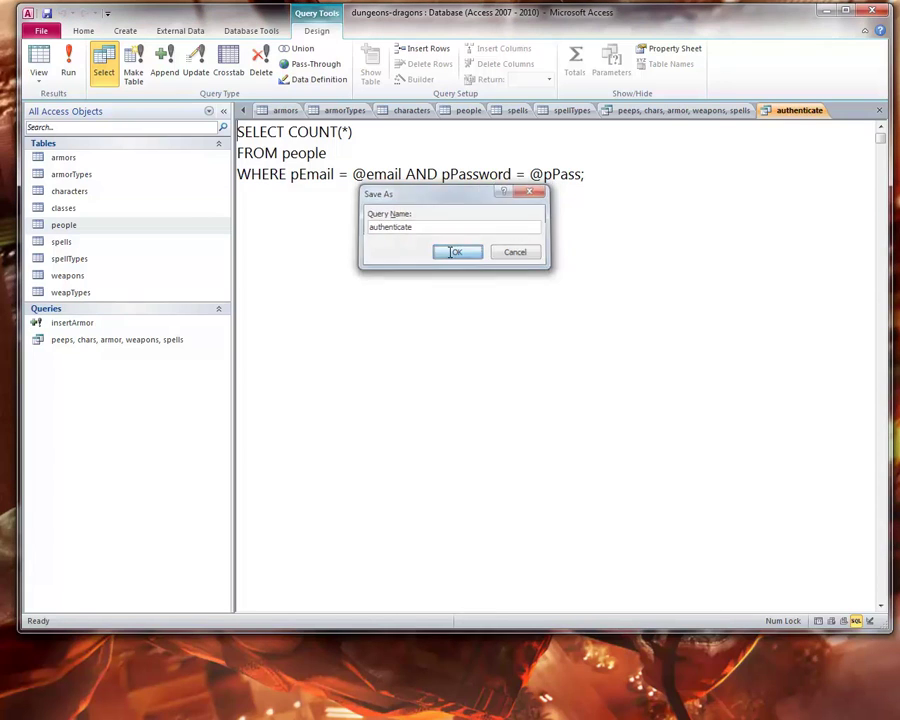
click(69, 70)
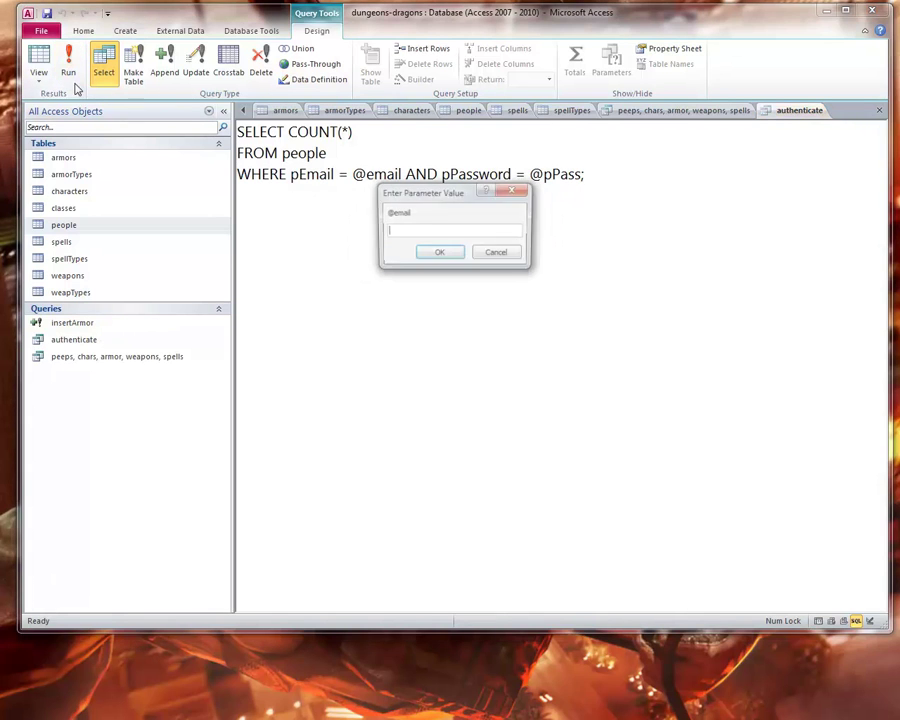
click(414, 234)
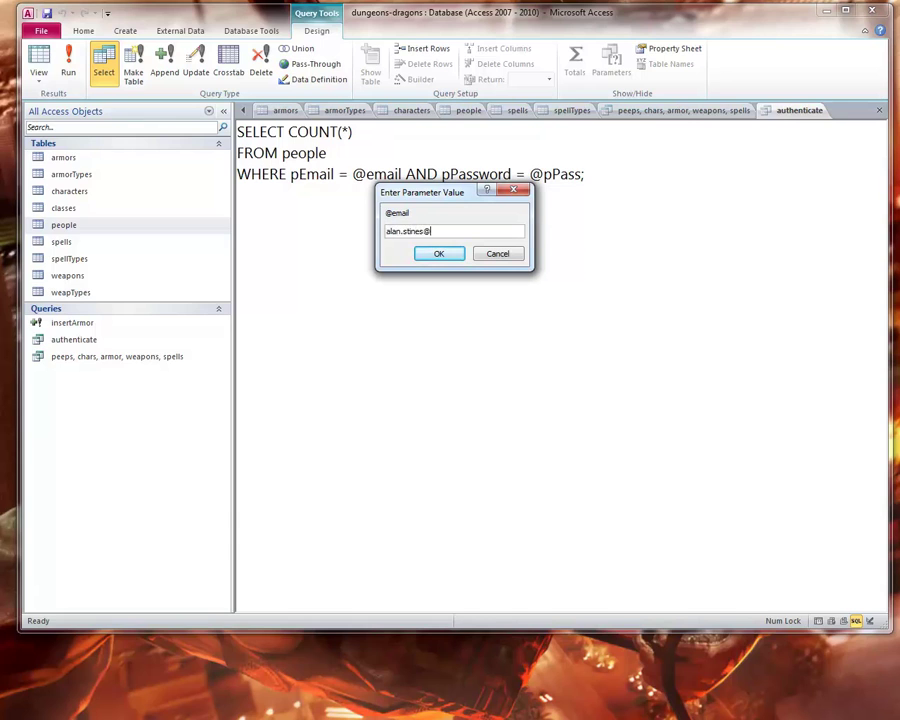
click(440, 254)
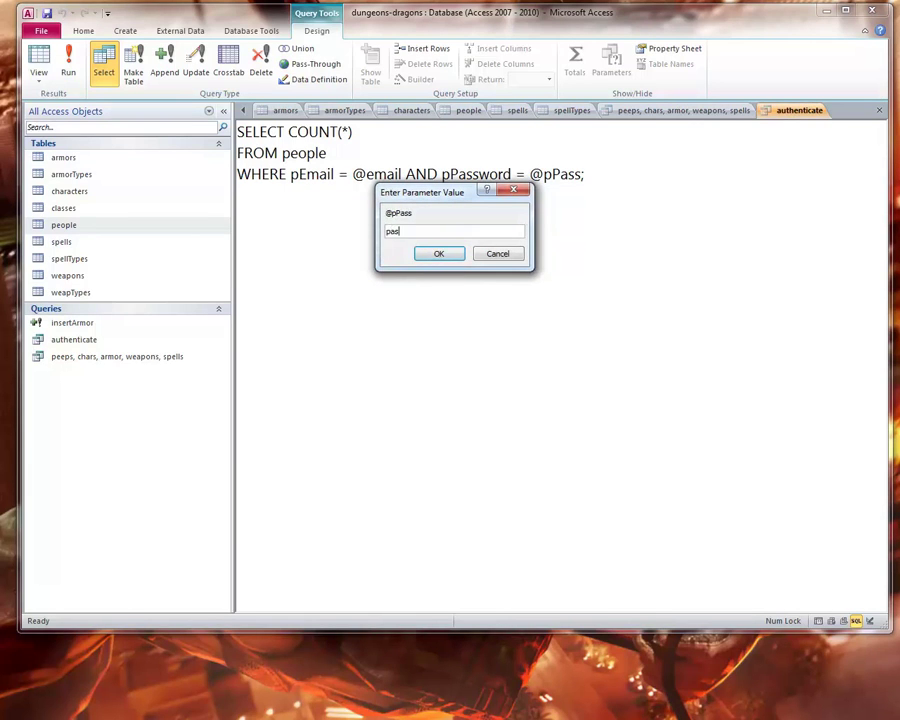
click(446, 253)
click(307, 141)
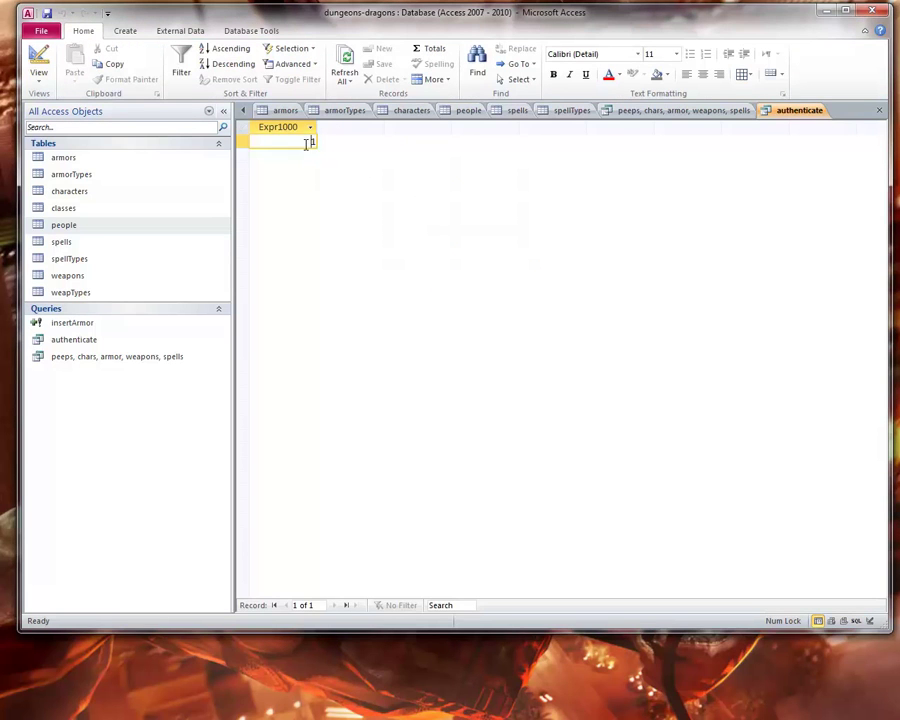
Open authenticate in Design View and SQL View, then close it without saving changes
right_click(89, 342)
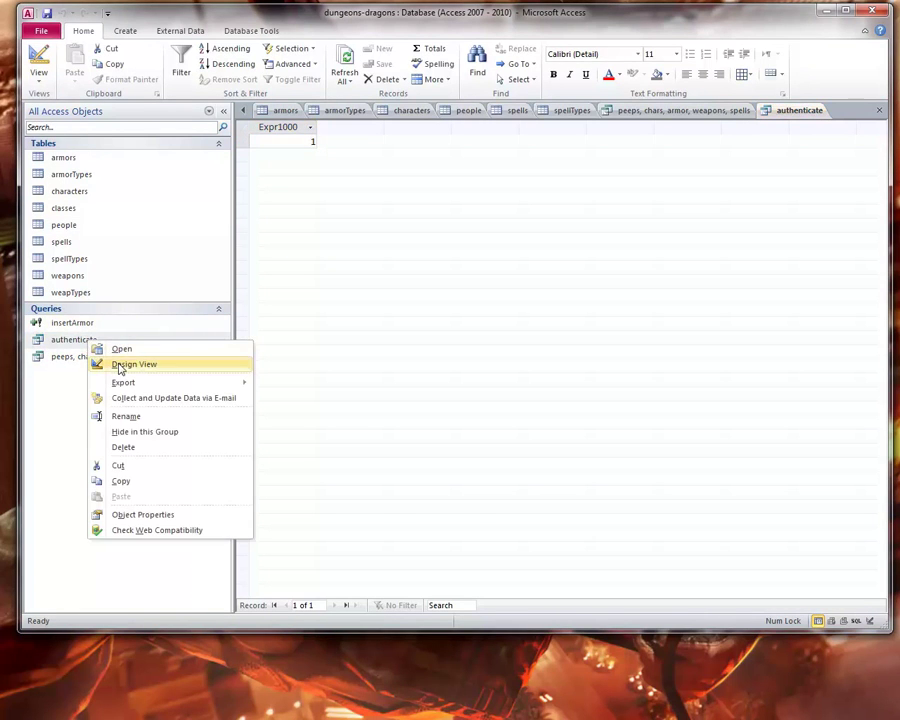
click(121, 366)
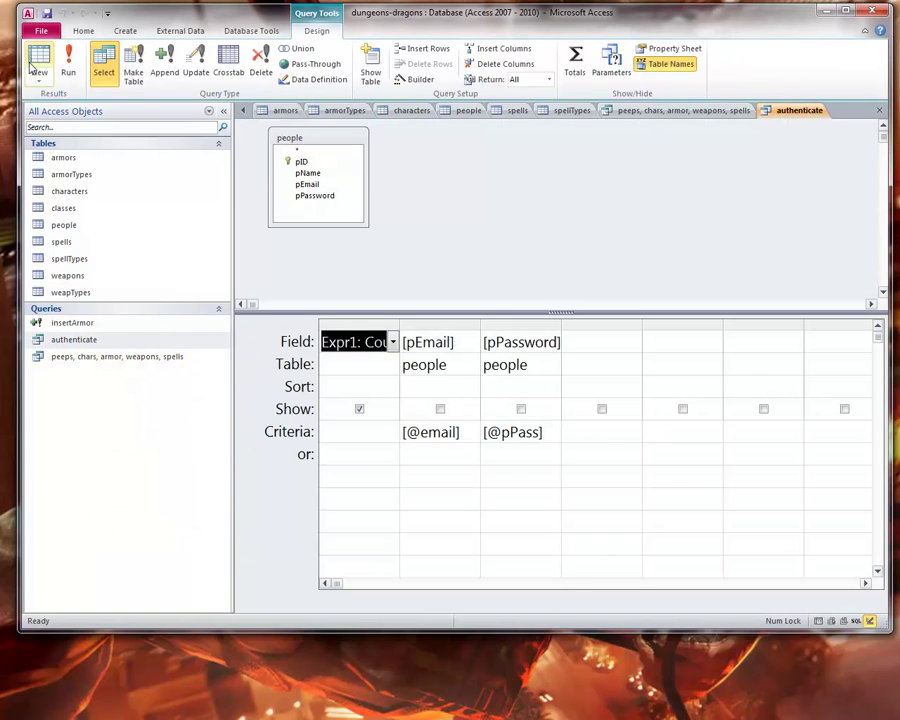
click(39, 76)
click(44, 196)
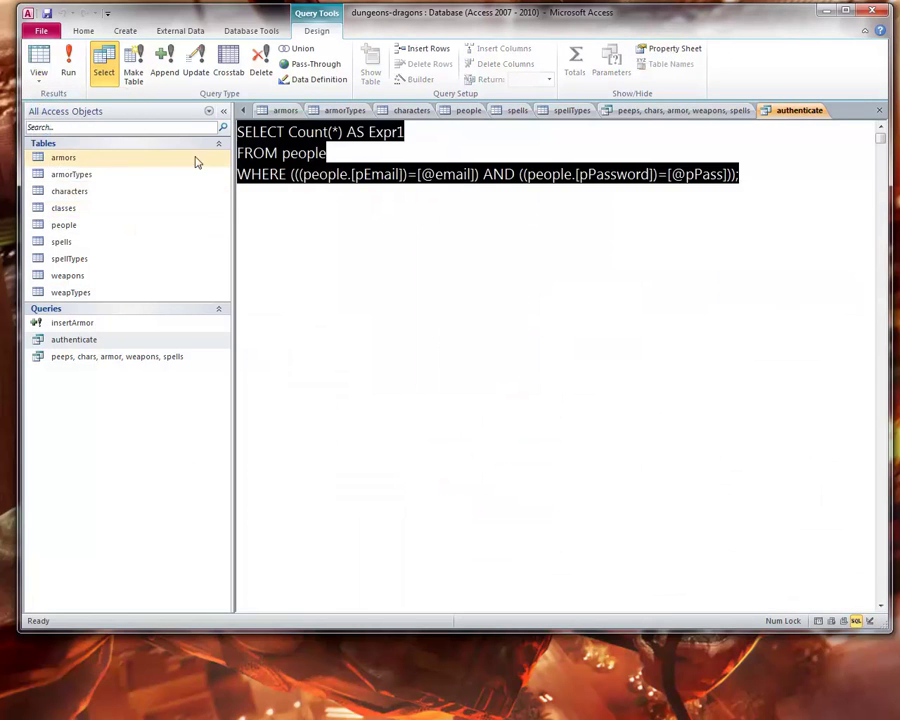
click(366, 178)
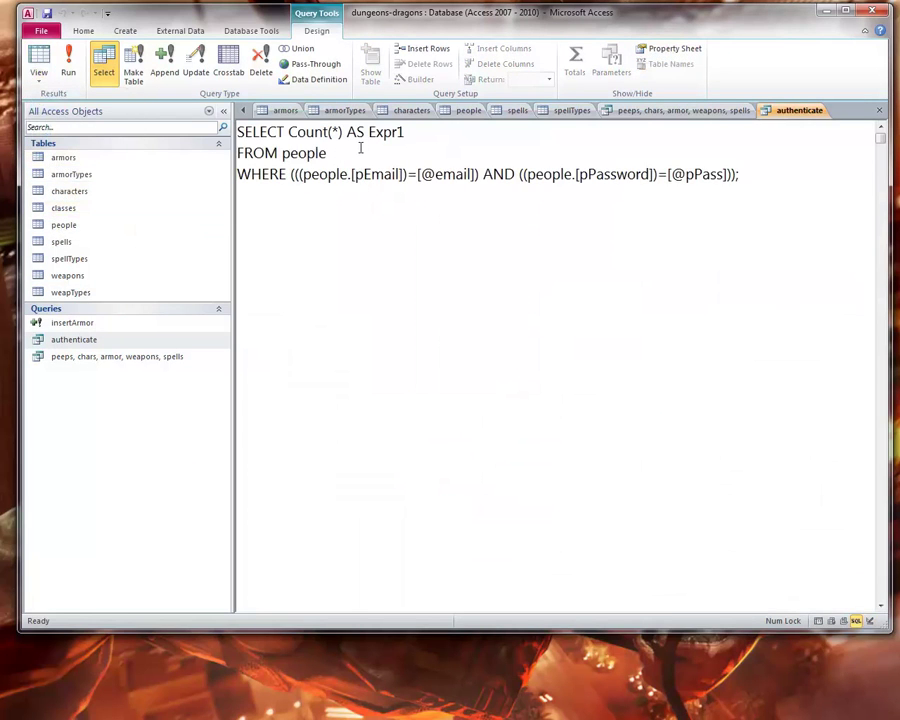
click(879, 110)
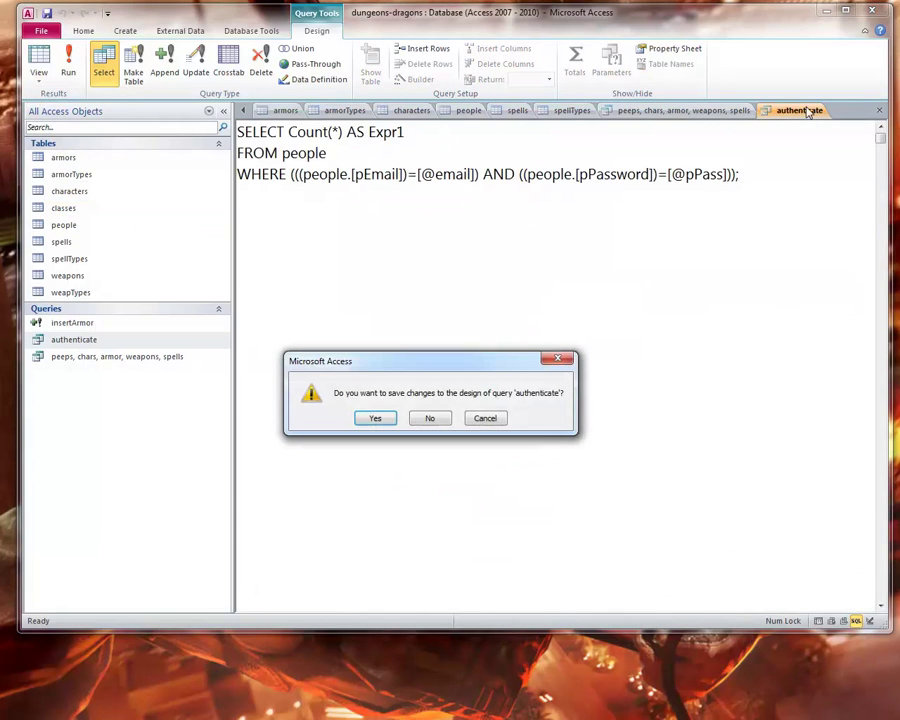
click(431, 418)
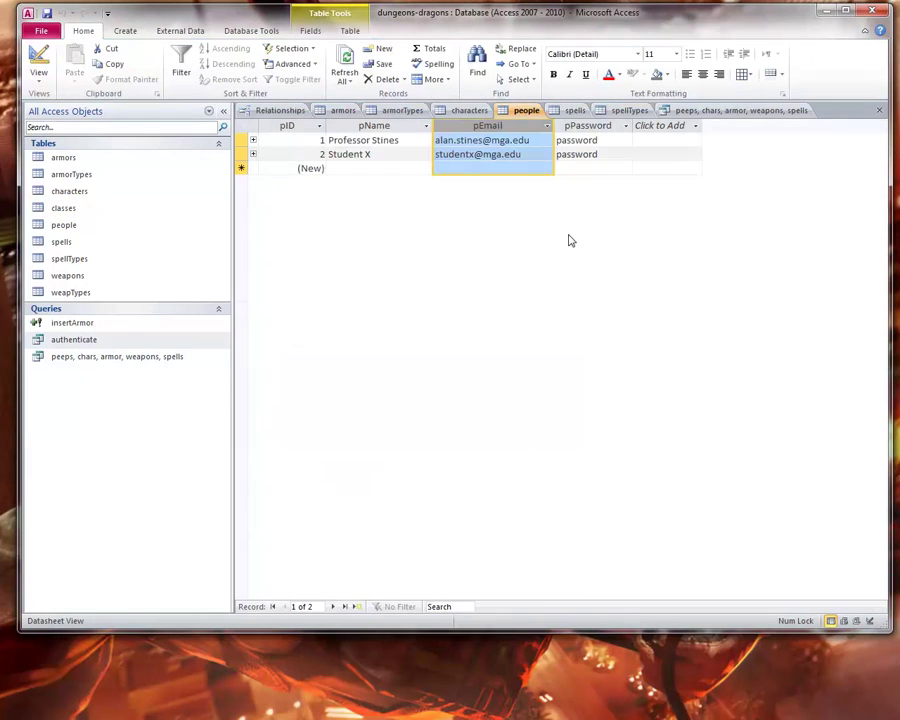
Reopen authenticate and run it with a made-up e-mail and password, returning a count of 0
right_click(94, 342)
click(128, 368)
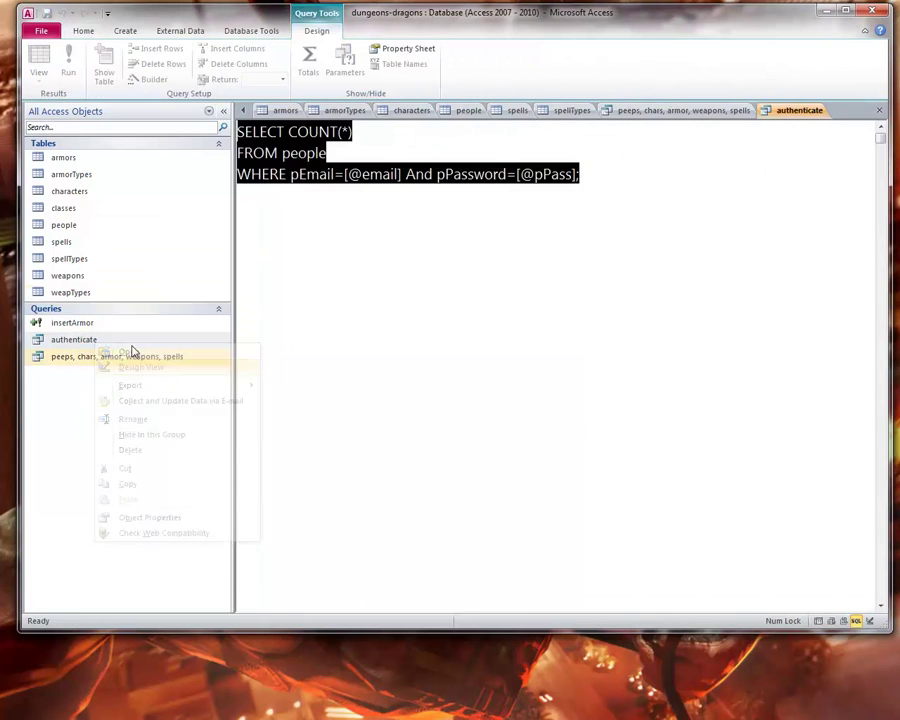
click(308, 174)
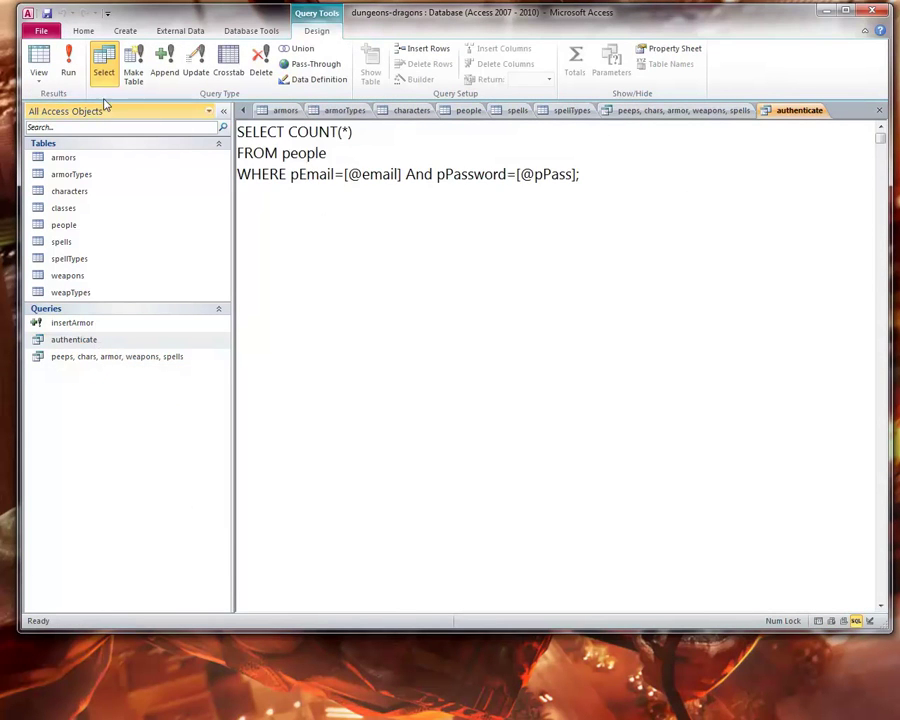
click(67, 76)
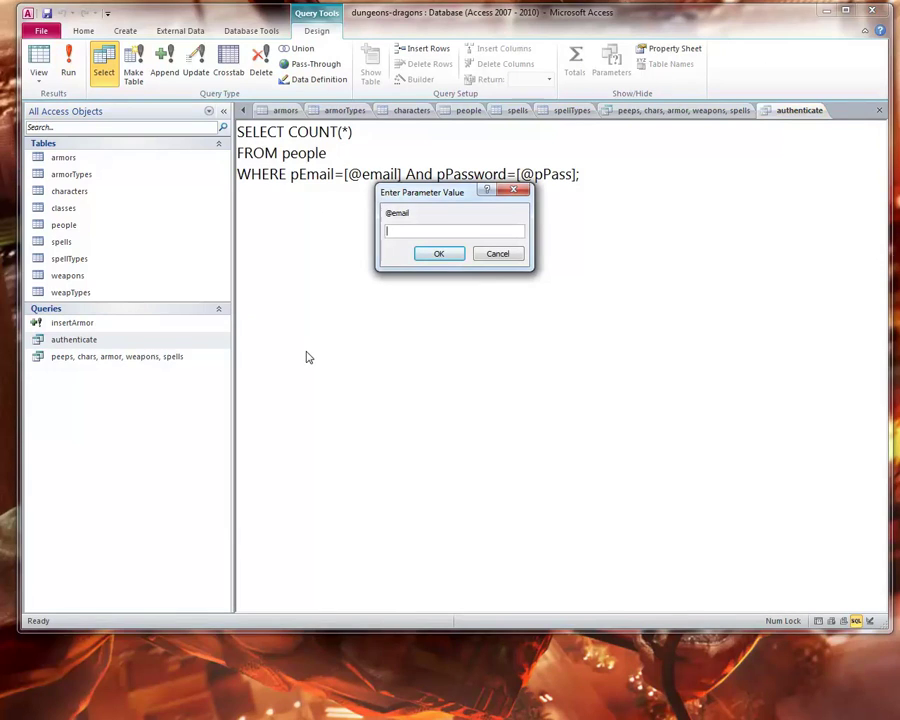
text(lsdfjlsdl;affads)
click(439, 254)
text(asdfasdfadfa)
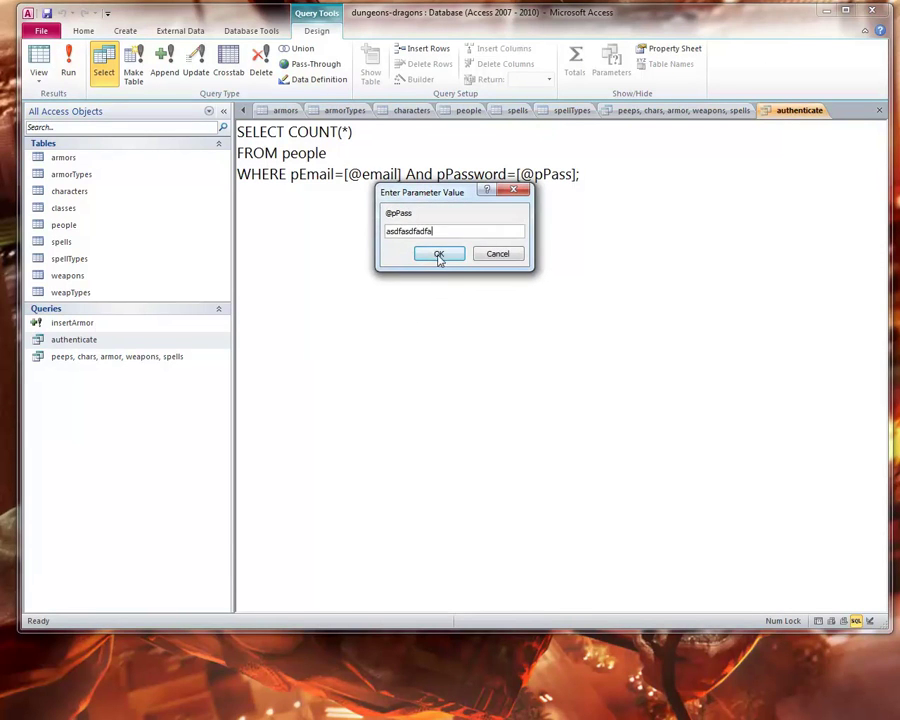
click(439, 255)
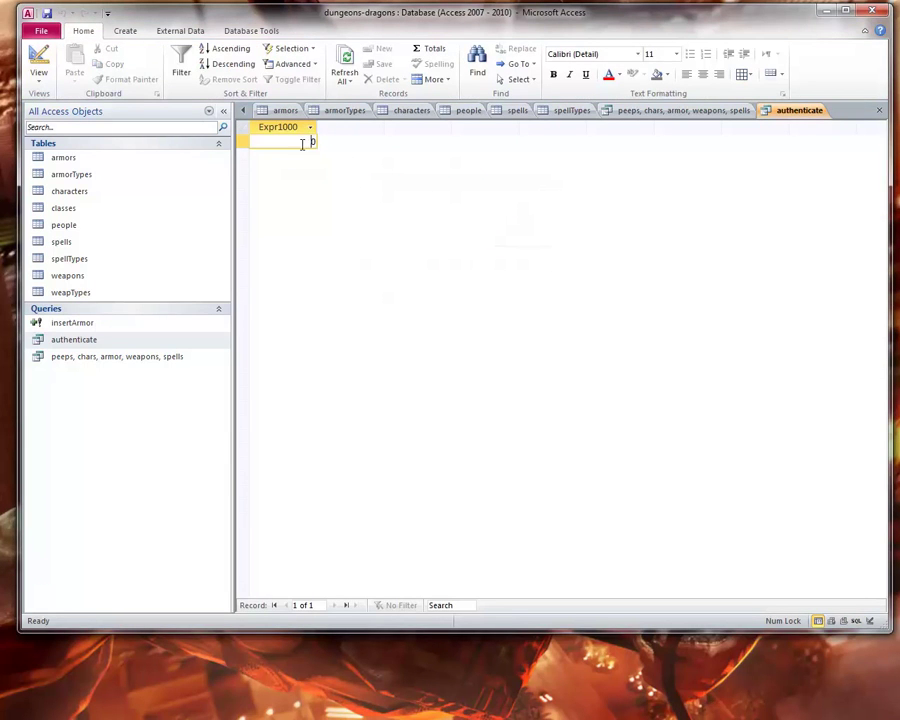
click(285, 110)
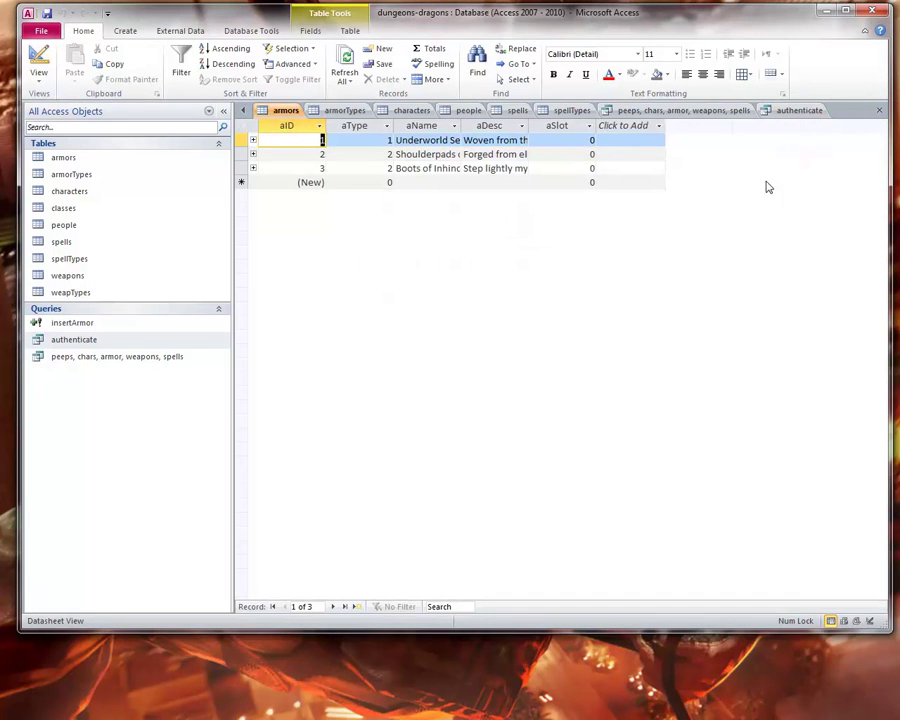
double_click(114, 340)
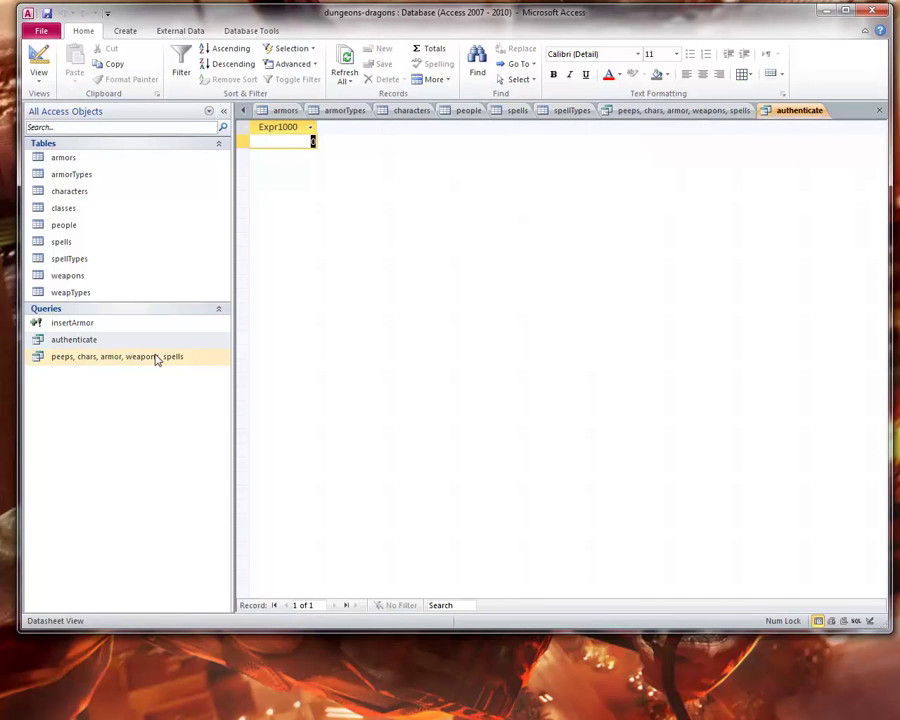
right_click(84, 328)
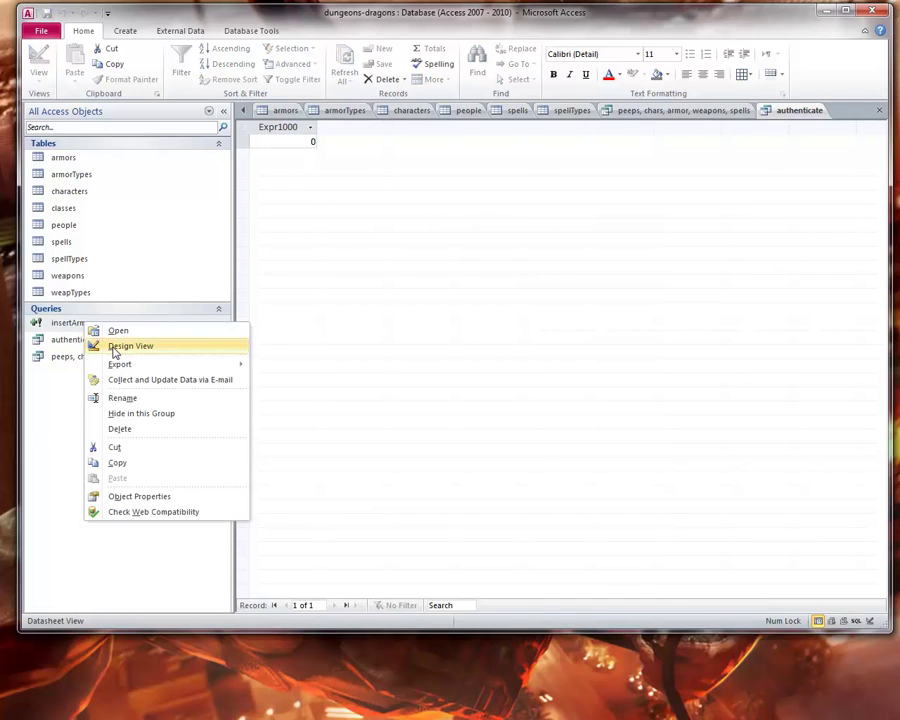
click(115, 347)
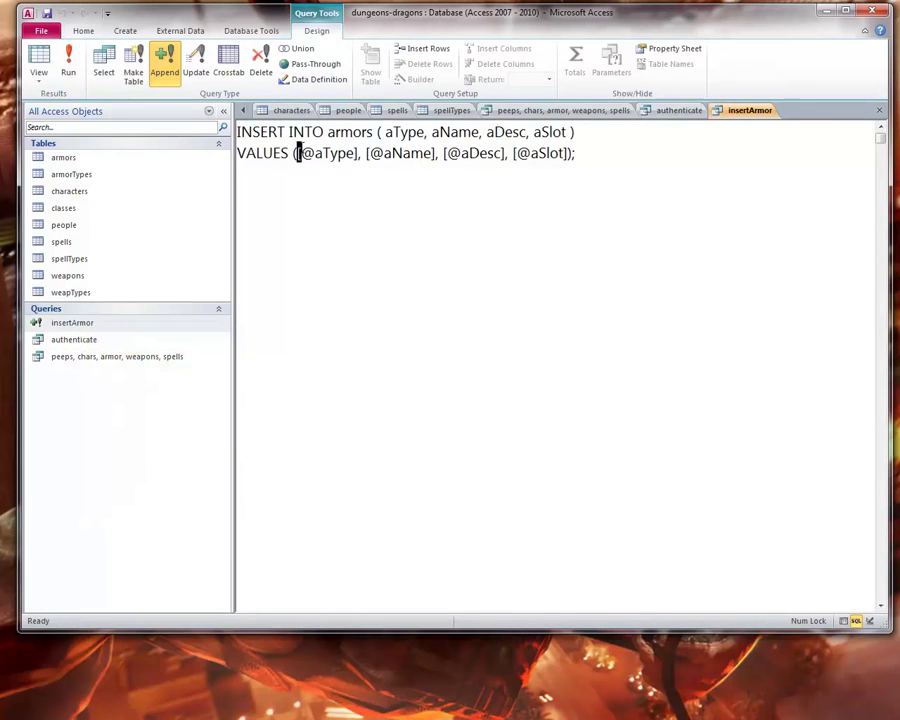
drag(297, 153, 360, 132)
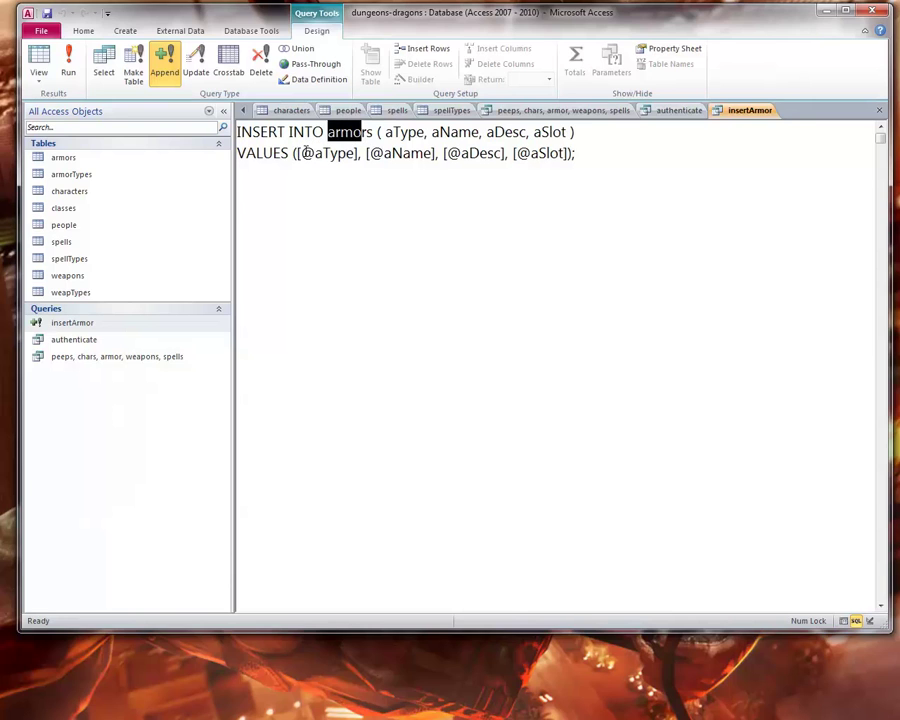
drag(302, 153, 561, 153)
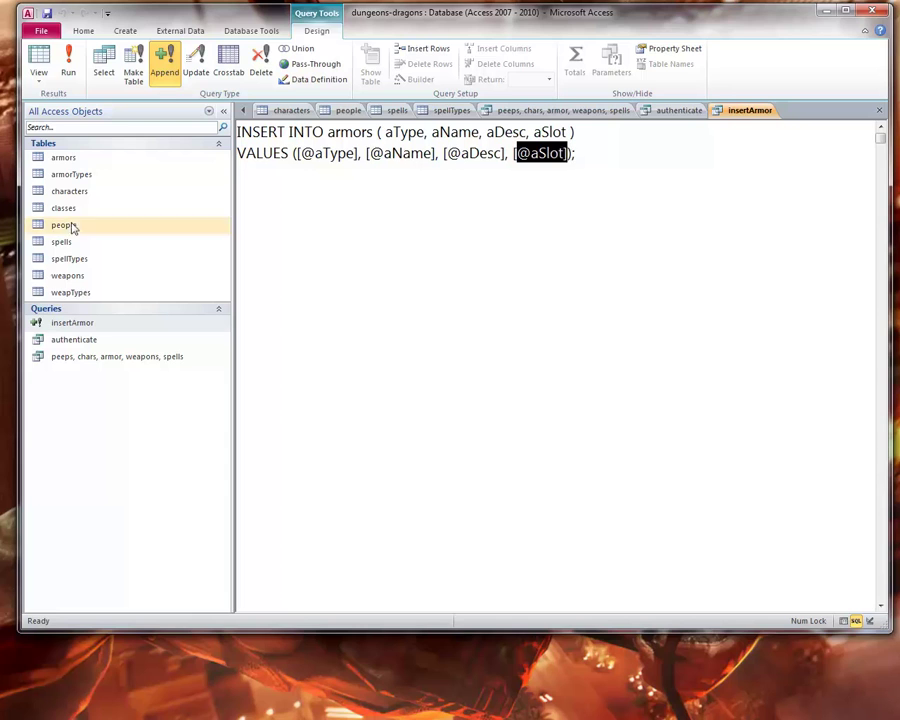
Run insertArmor, entering aType, aName 'Belt of Invisibility', description and aSlot, and approve appending 1 row
click(68, 62)
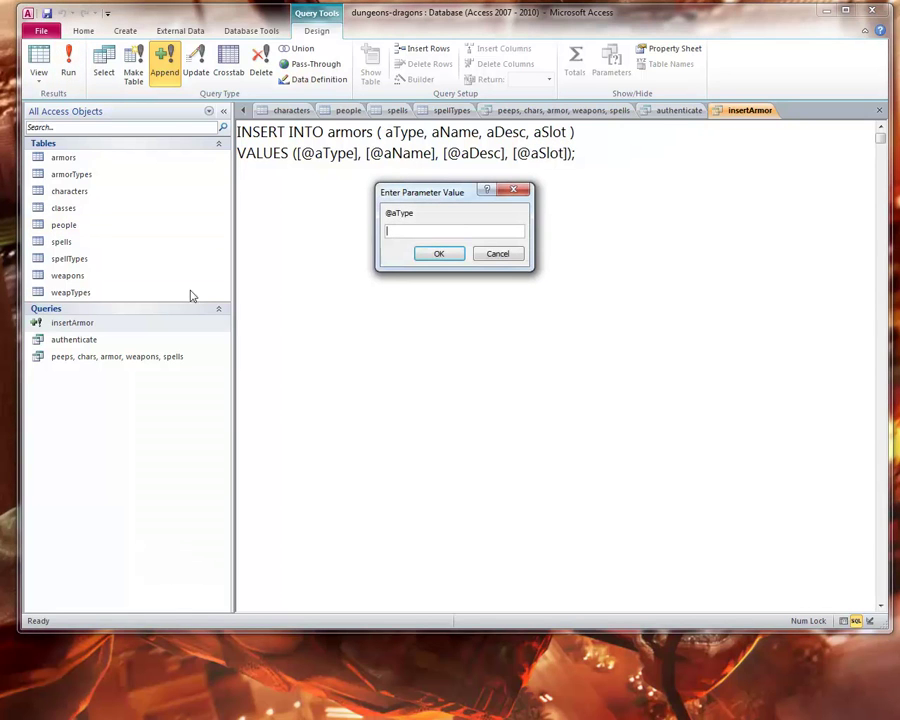
drag(412, 213, 385, 213)
click(407, 232)
text(1)
click(438, 253)
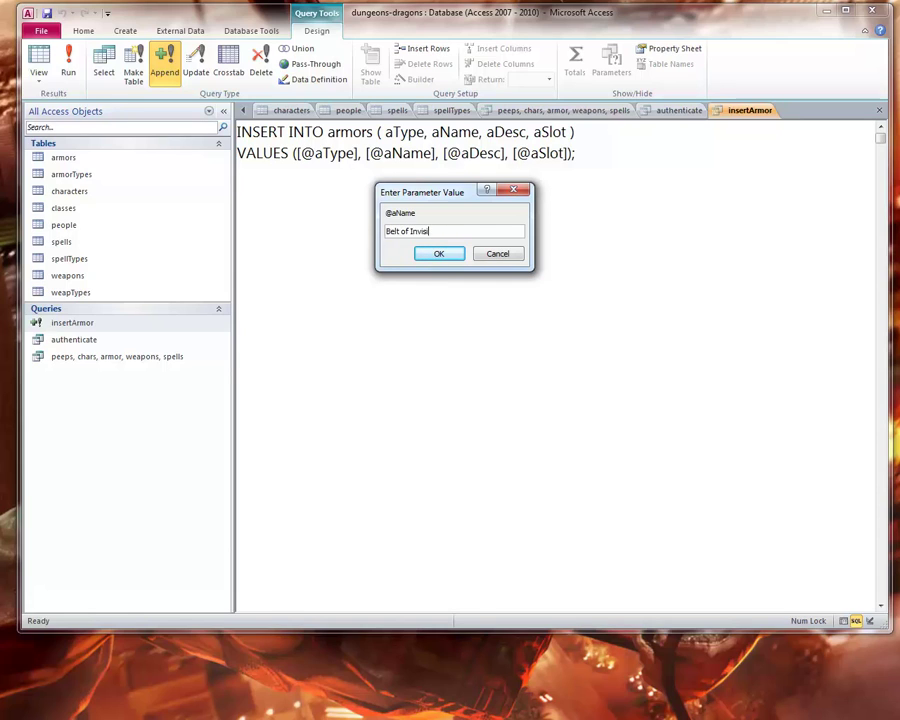
click(430, 256)
click(430, 255)
click(434, 256)
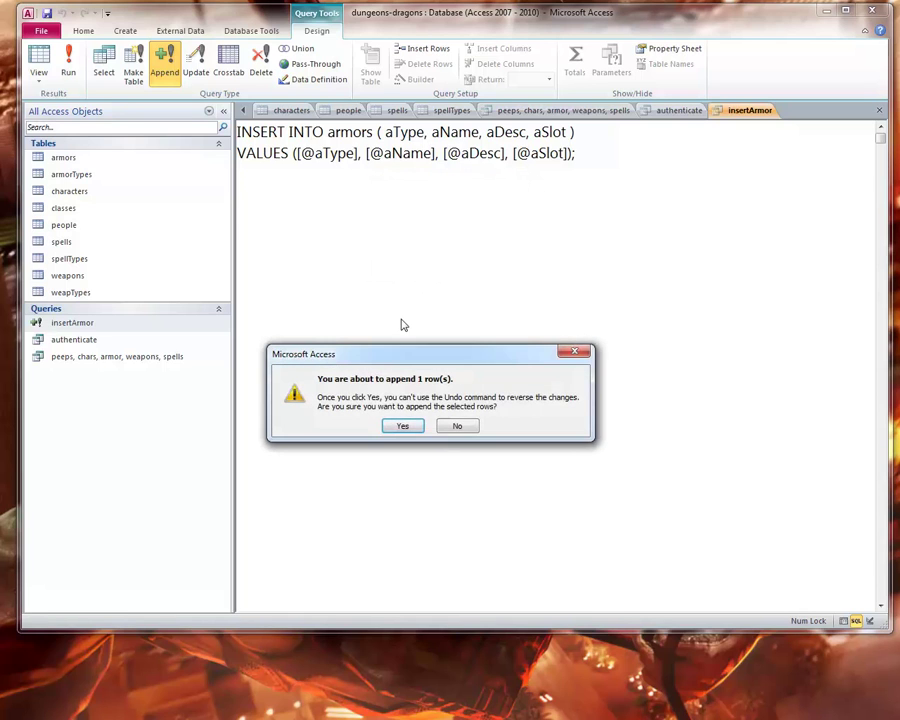
click(403, 425)
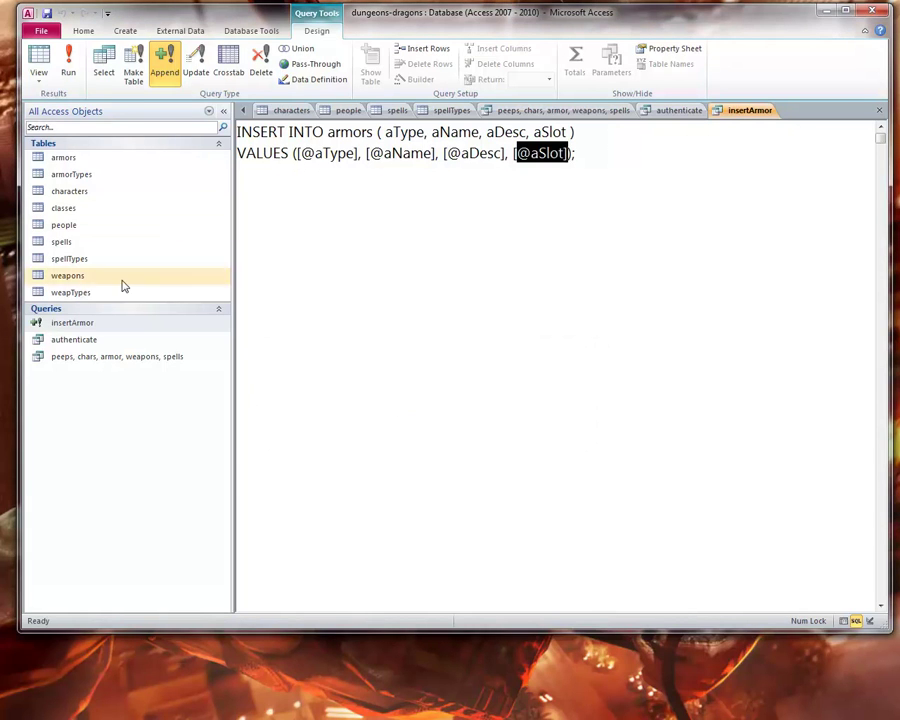
Open the armors table to confirm the Belt of Invisibility row and widen the aName column
double_click(127, 165)
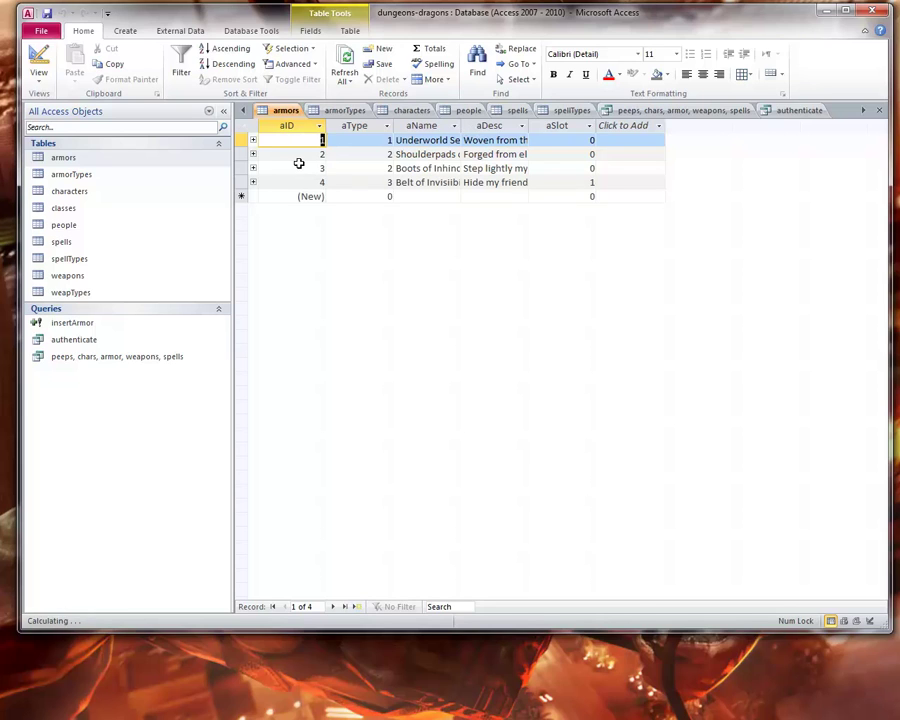
drag(465, 125, 536, 126)
click(483, 125)
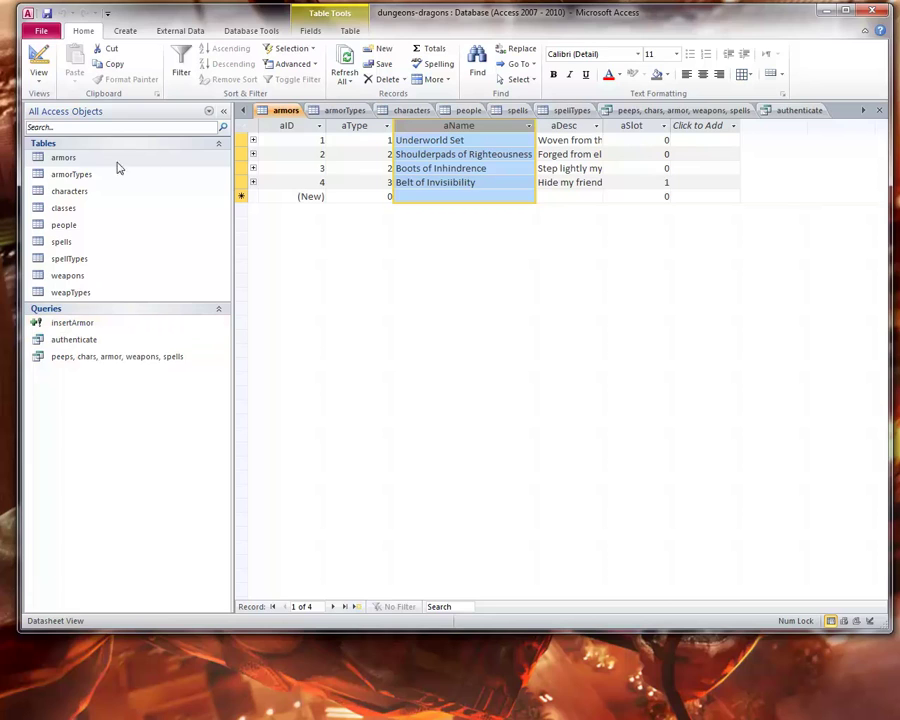
click(70, 176)
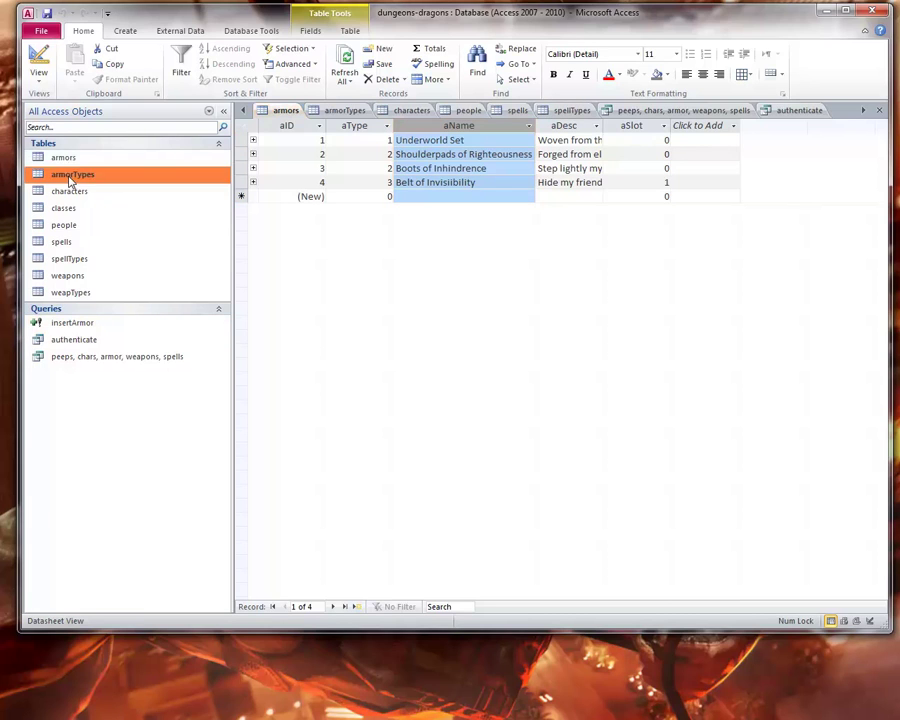
click(64, 157)
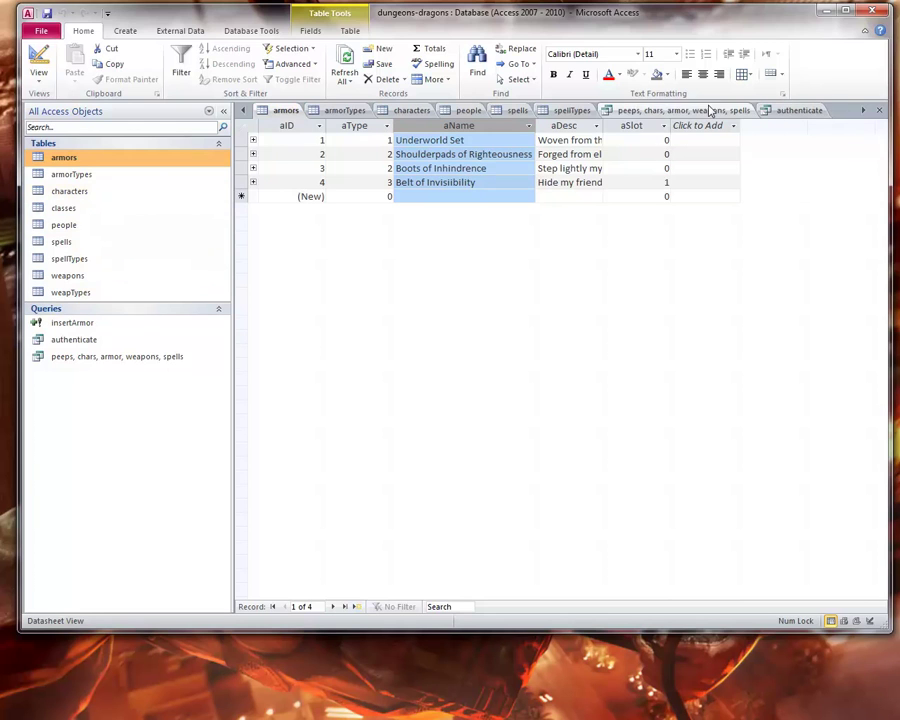
Open the Relationships diagram, drop the classes table lower, and select the spells, weapons and armors tables
click(254, 31)
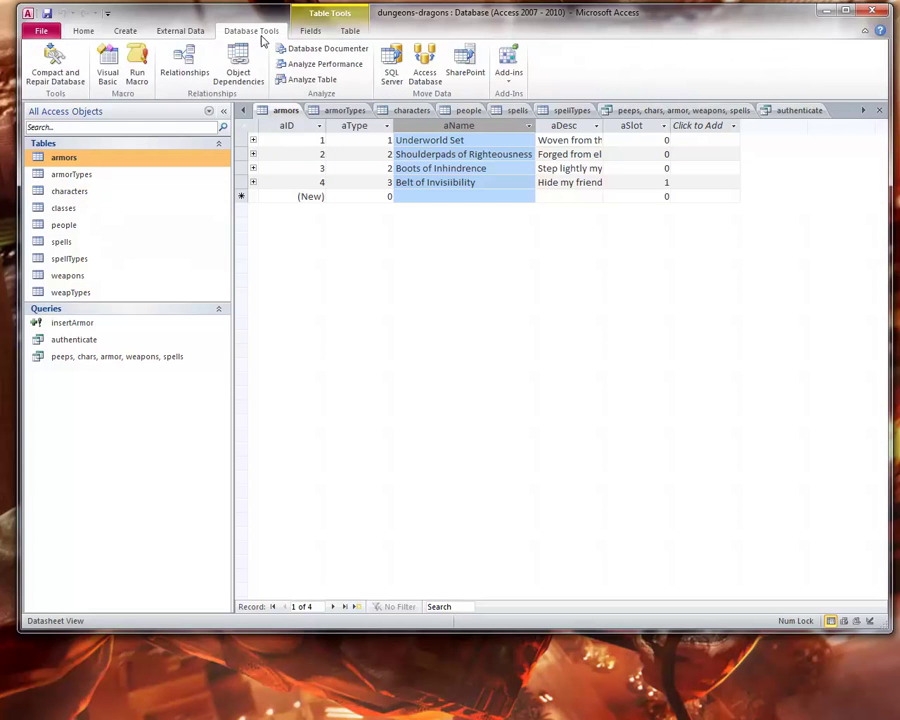
click(183, 78)
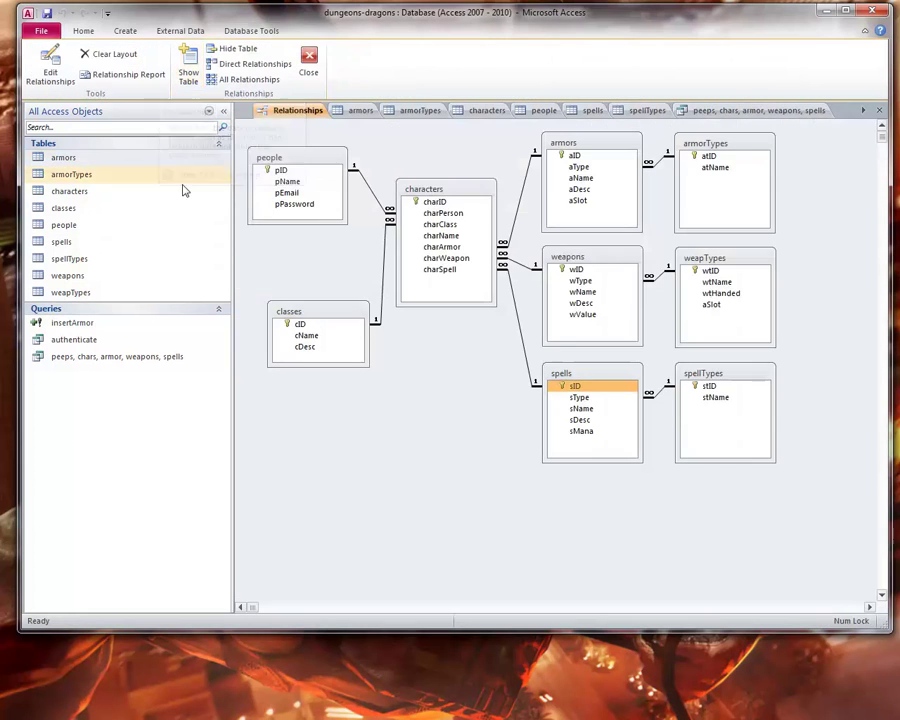
mouse_move(299, 317)
mouse_down()
mouse_move(301, 358)
mouse_move(377, 355)
mouse_move(346, 381)
mouse_move(297, 340)
mouse_up()
click(554, 376)
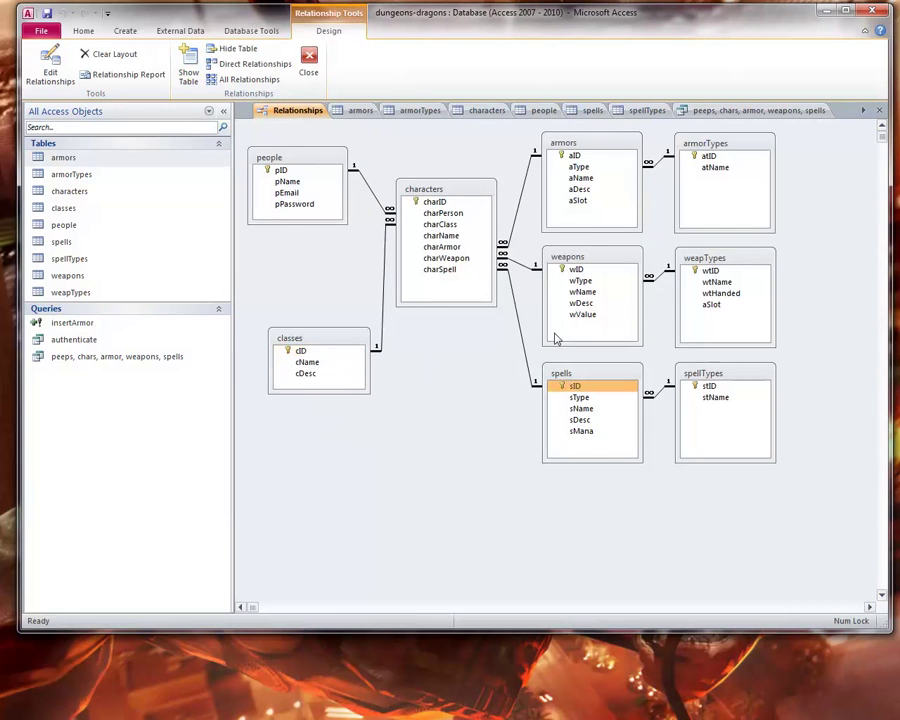
click(574, 256)
click(578, 200)
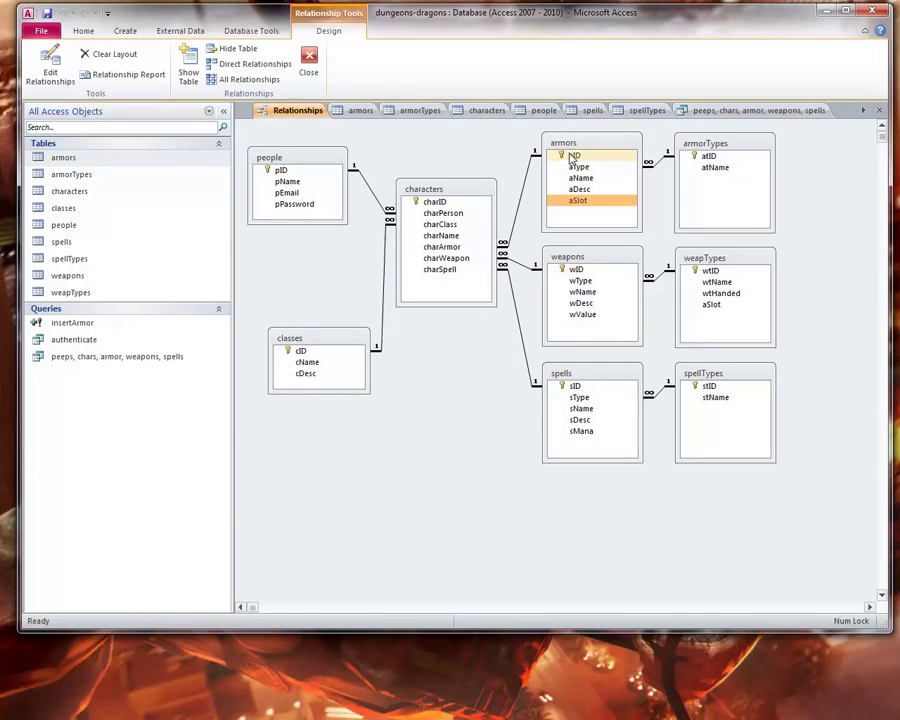
click(571, 147)
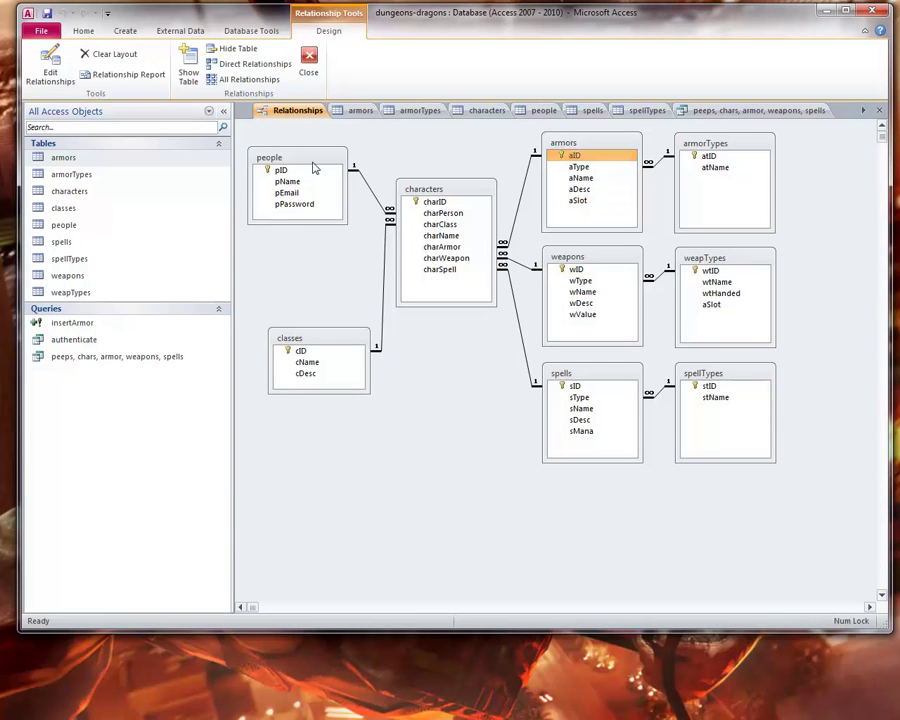
Place the classes table below characters, enlarge it, then switch to the peeps, chars, armor, weapons, spells SQL
click(322, 338)
drag(322, 338, 291, 302)
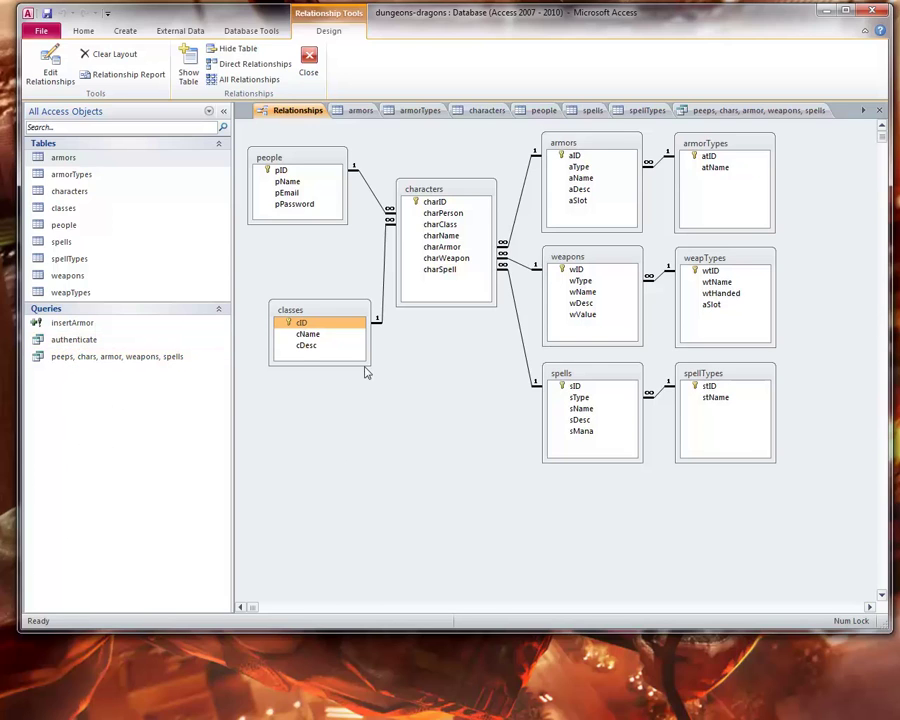
drag(351, 360, 367, 370)
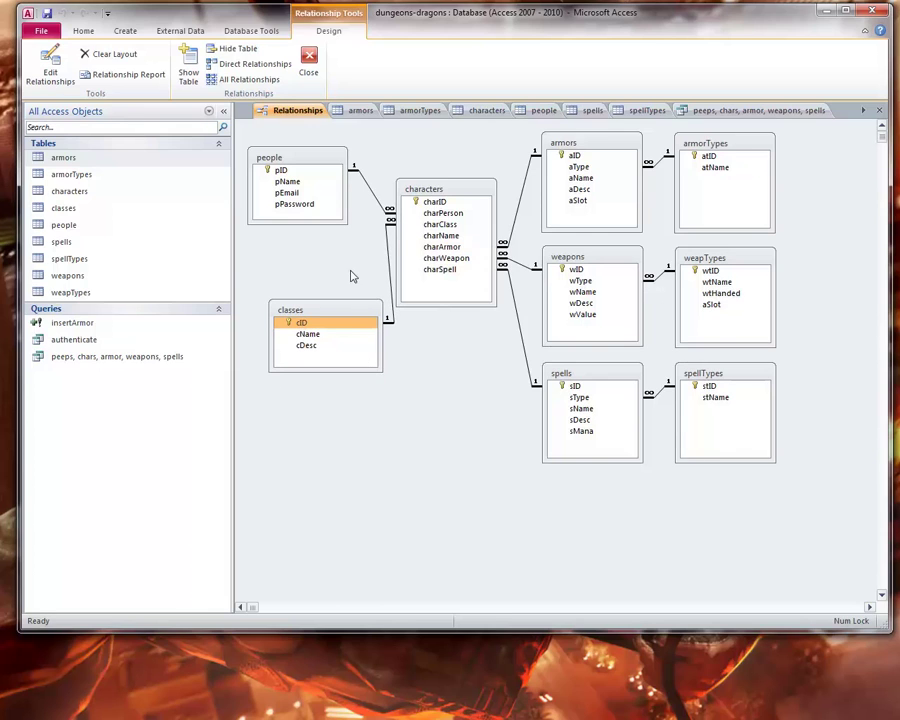
mouse_move(325, 313)
mouse_down()
mouse_move(309, 262)
mouse_move(313, 310)
mouse_up()
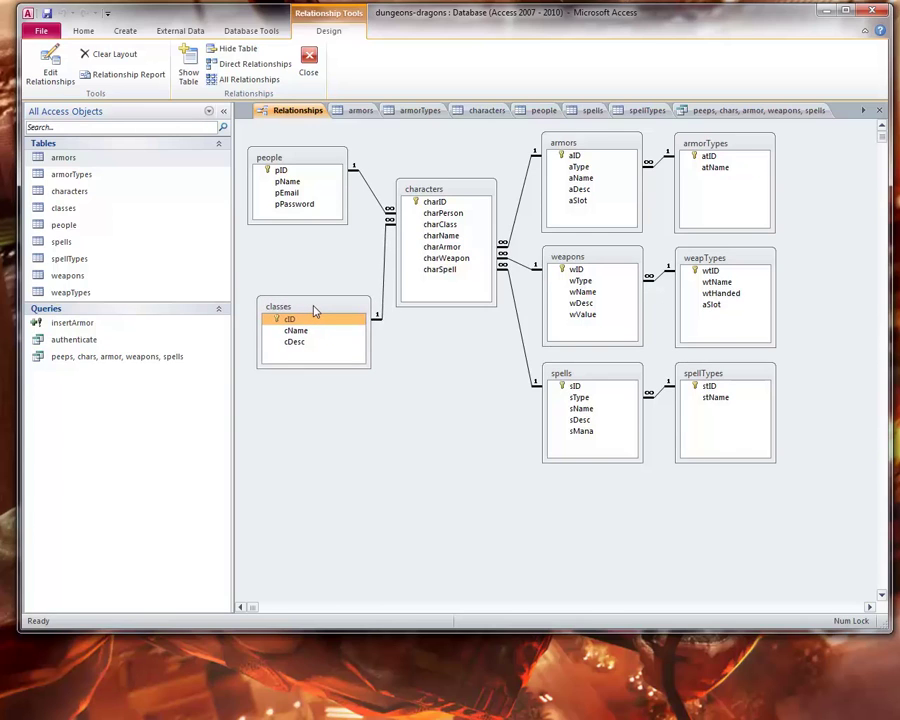
click(760, 112)
click(366, 262)
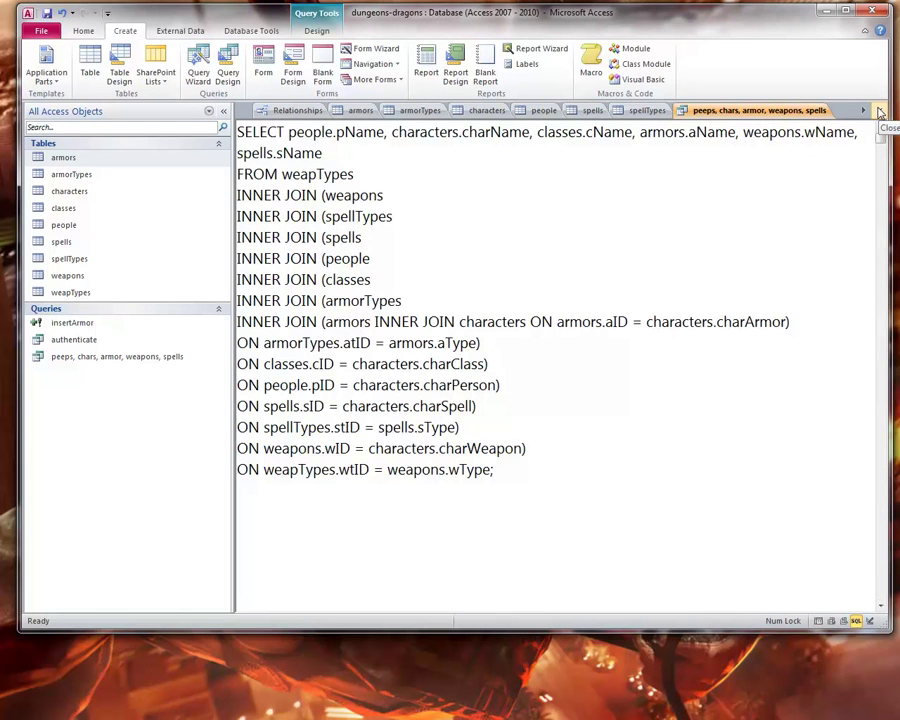
Highlight nearly the whole joined SQL statement, then return to the Relationships diagram
drag(316, 196, 383, 470)
drag(284, 143, 428, 480)
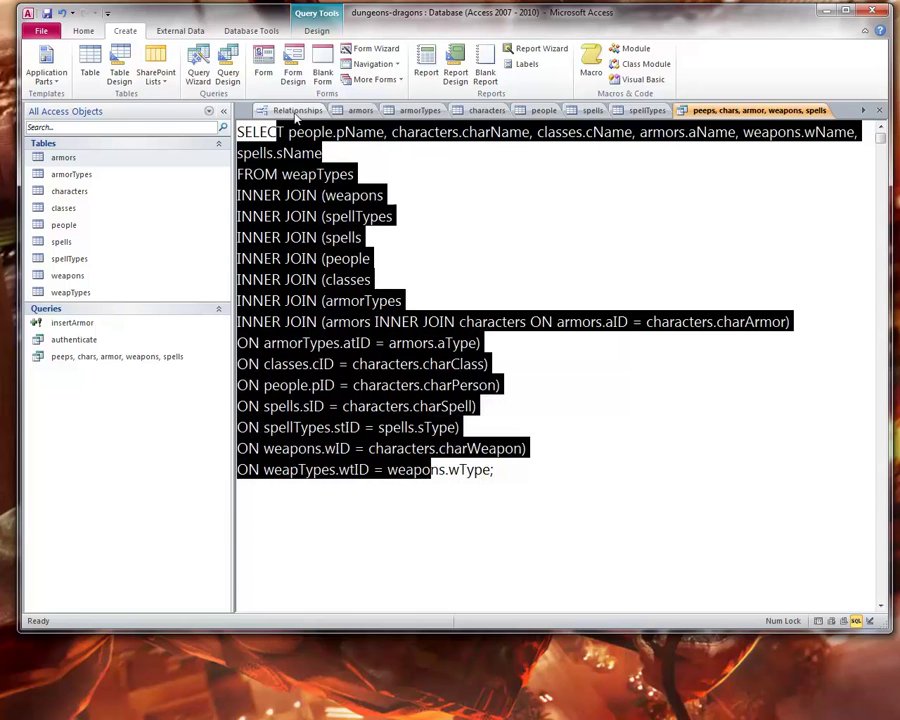
click(297, 110)
Nudge the characters table up and right, and shift the weapons table back into line
drag(468, 192, 472, 188)
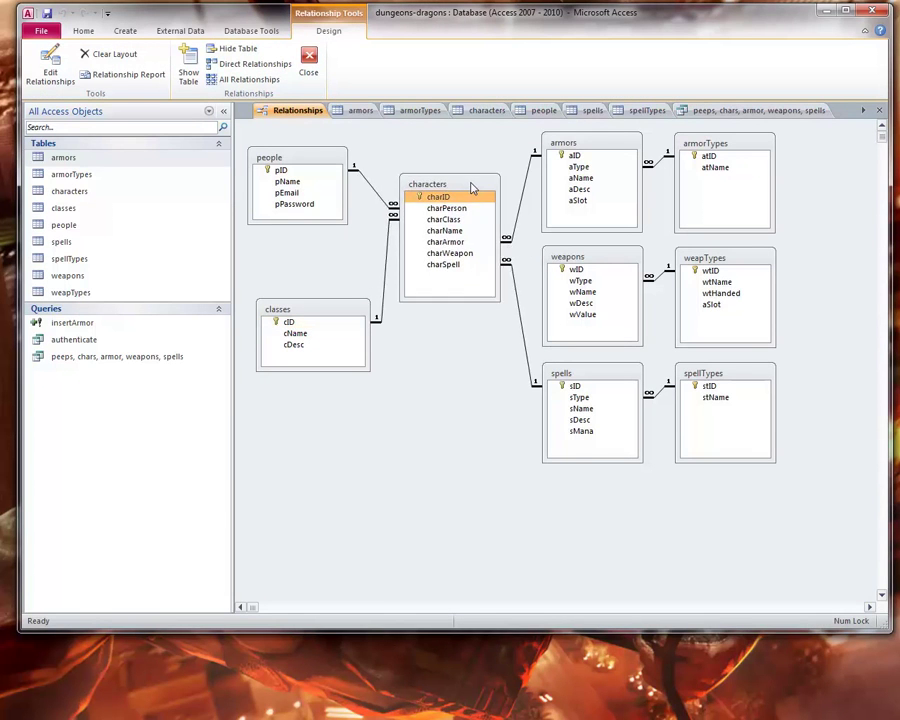
drag(557, 245, 570, 250)
click(695, 262)
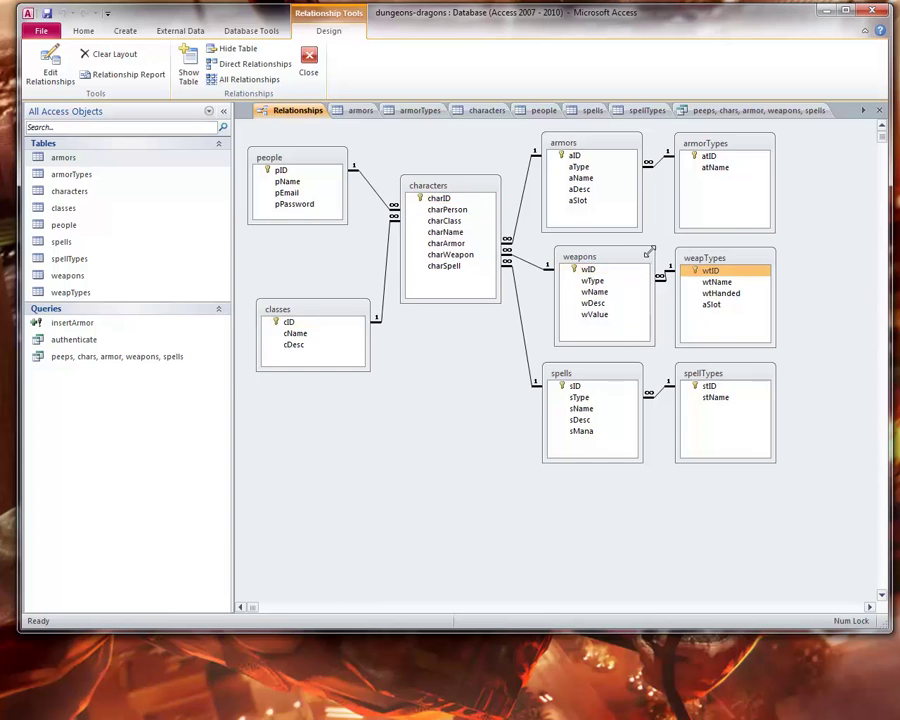
drag(634, 251, 620, 254)
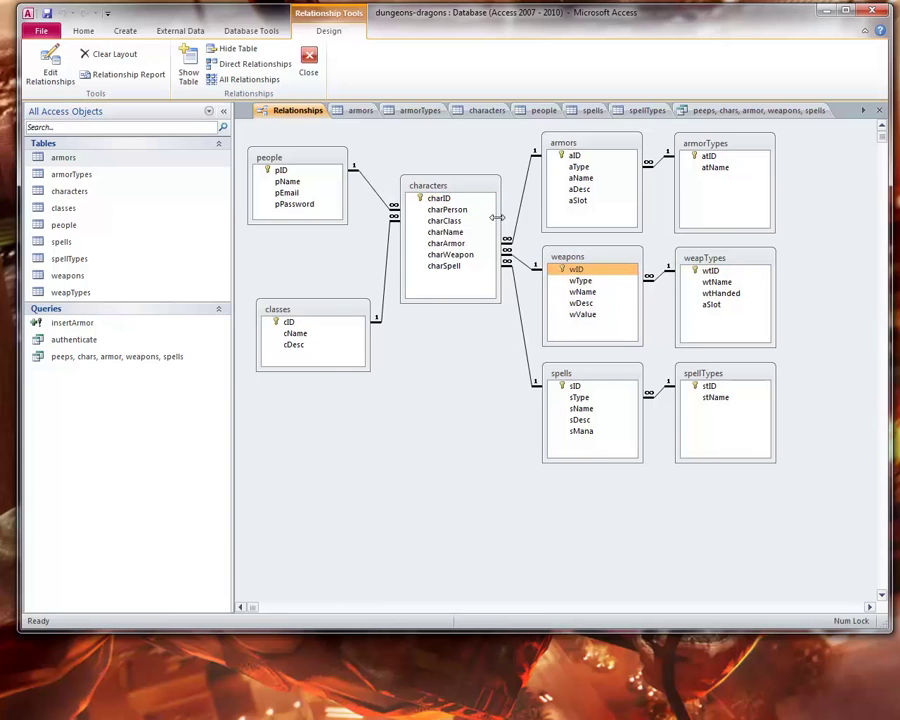
click(474, 195)
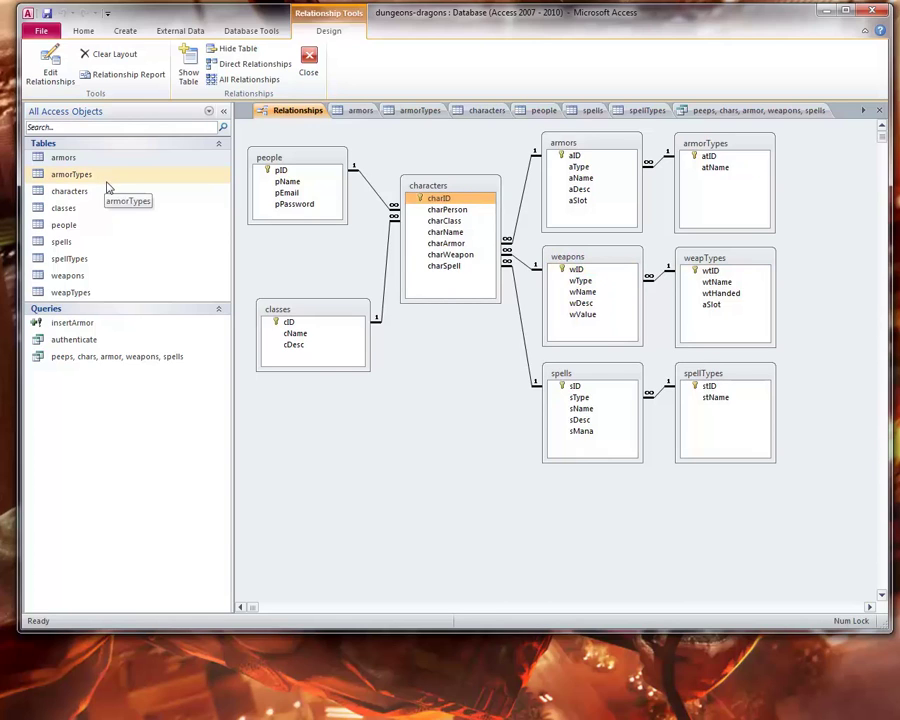